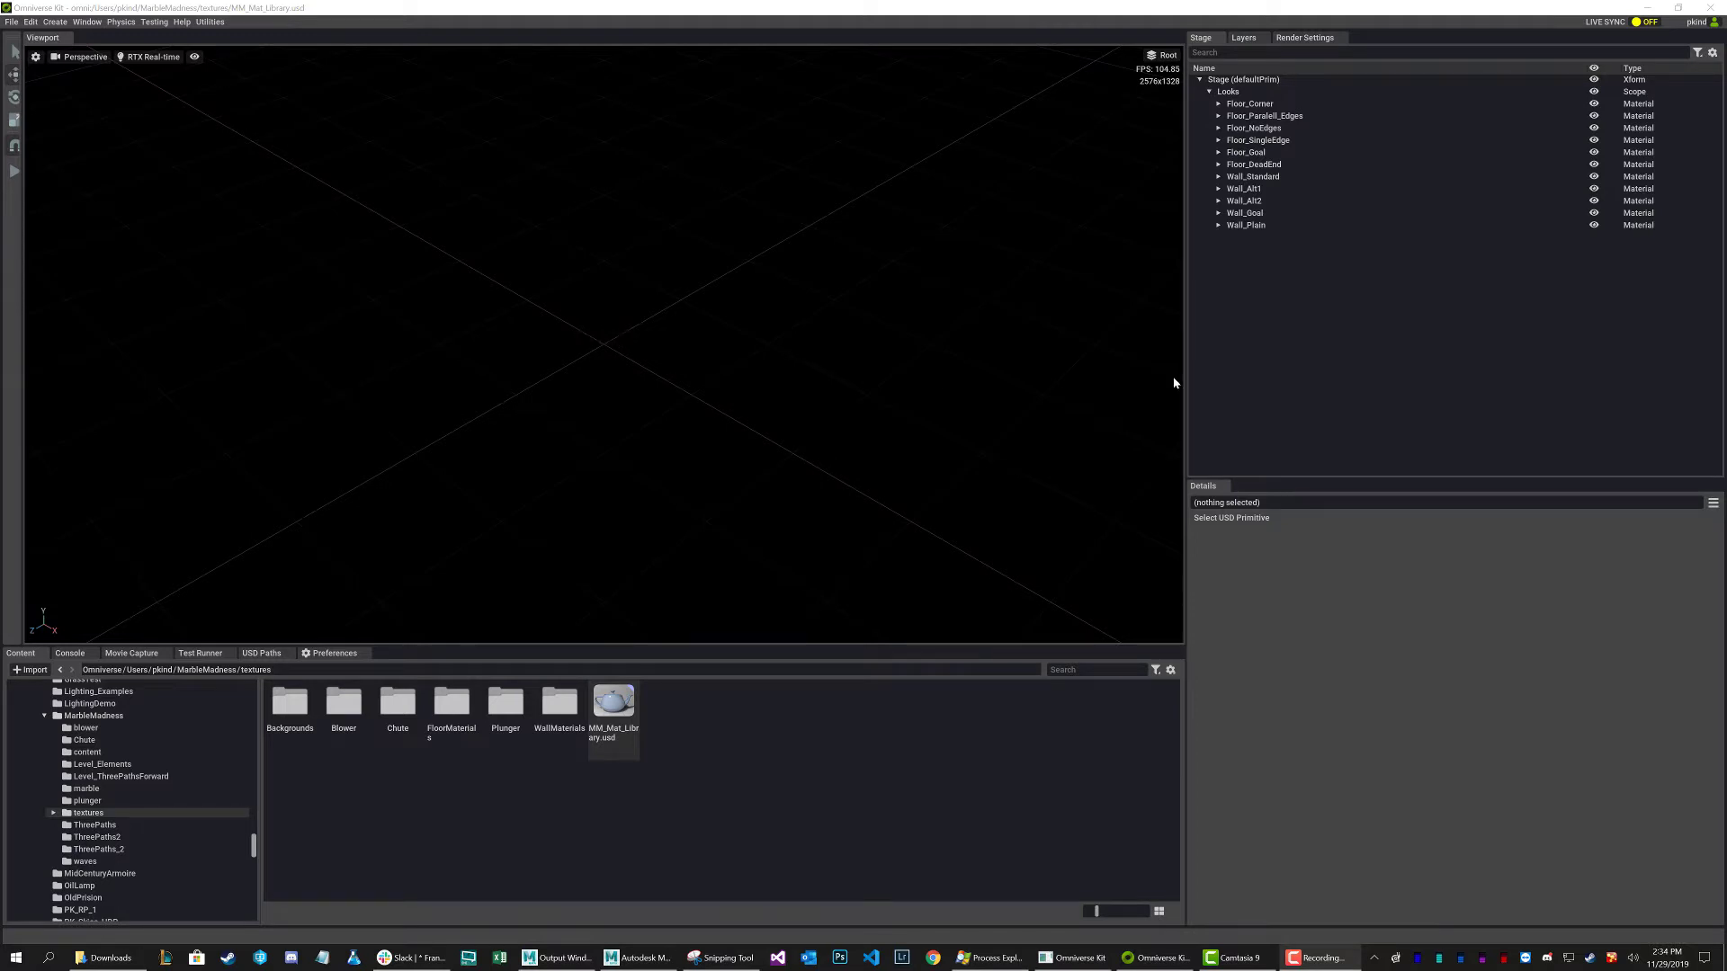
Step through the existing floor and wall materials' texture inputs, ending on Wall_Alt2
{"action": "left_click", "coordinate": [613, 713]}
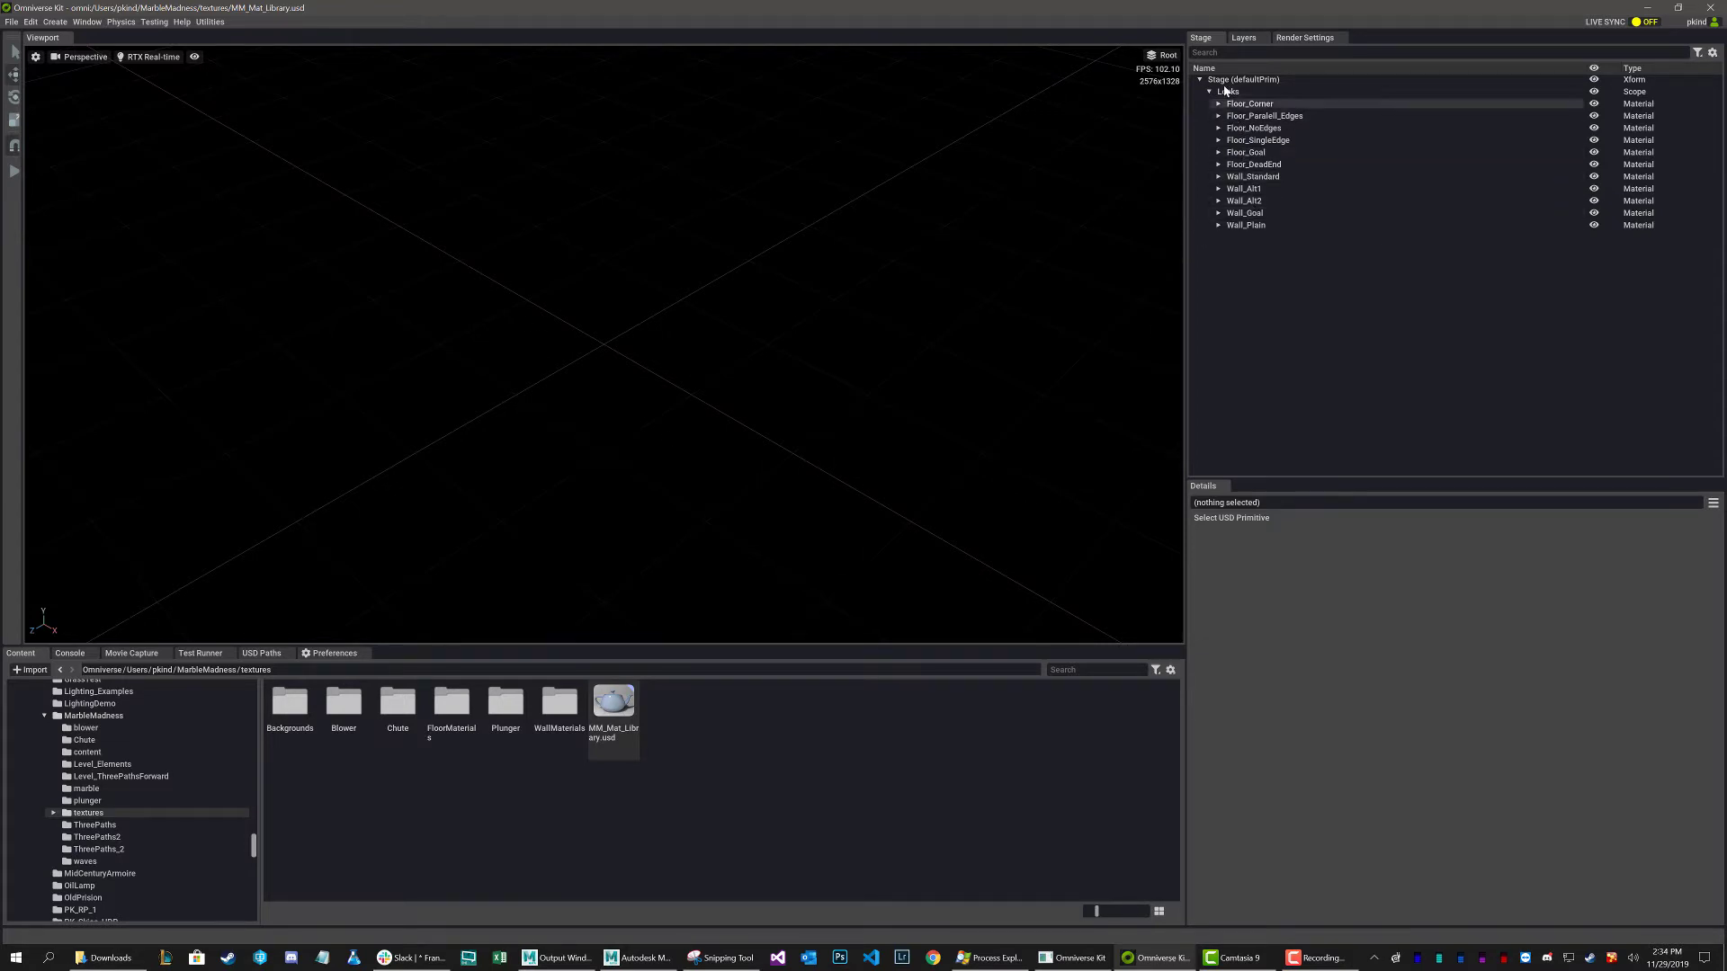
{"action": "left_click", "coordinate": [1264, 116]}
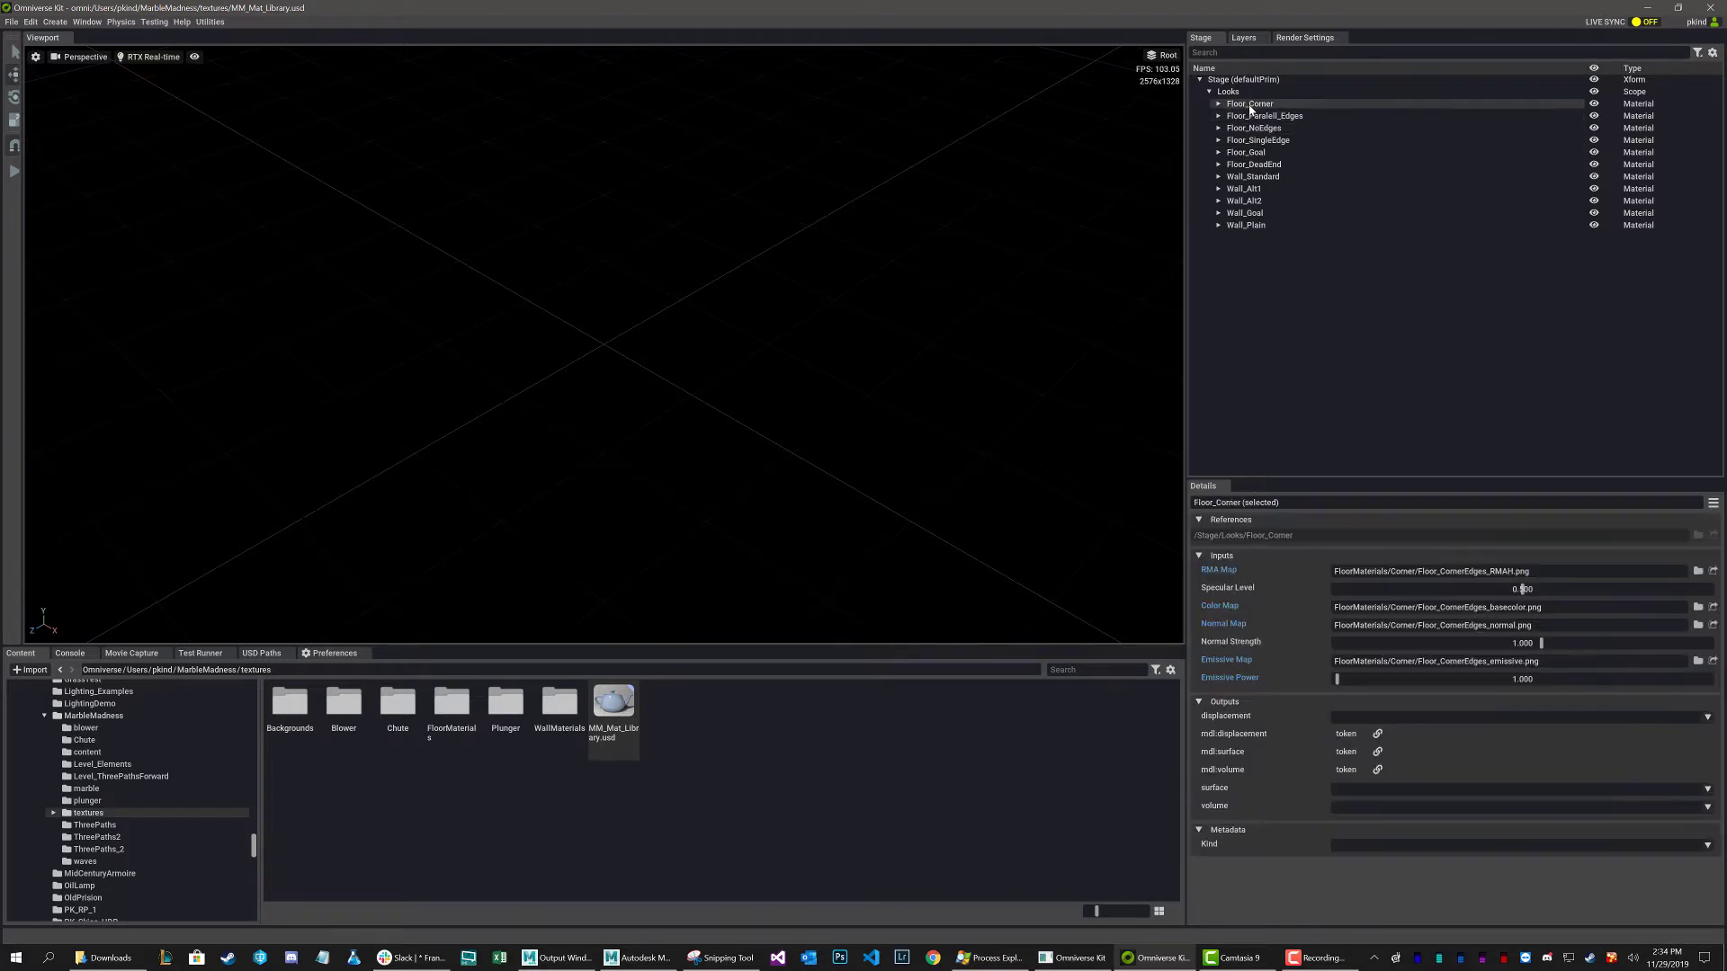
{"action": "left_click", "coordinate": [1258, 131]}
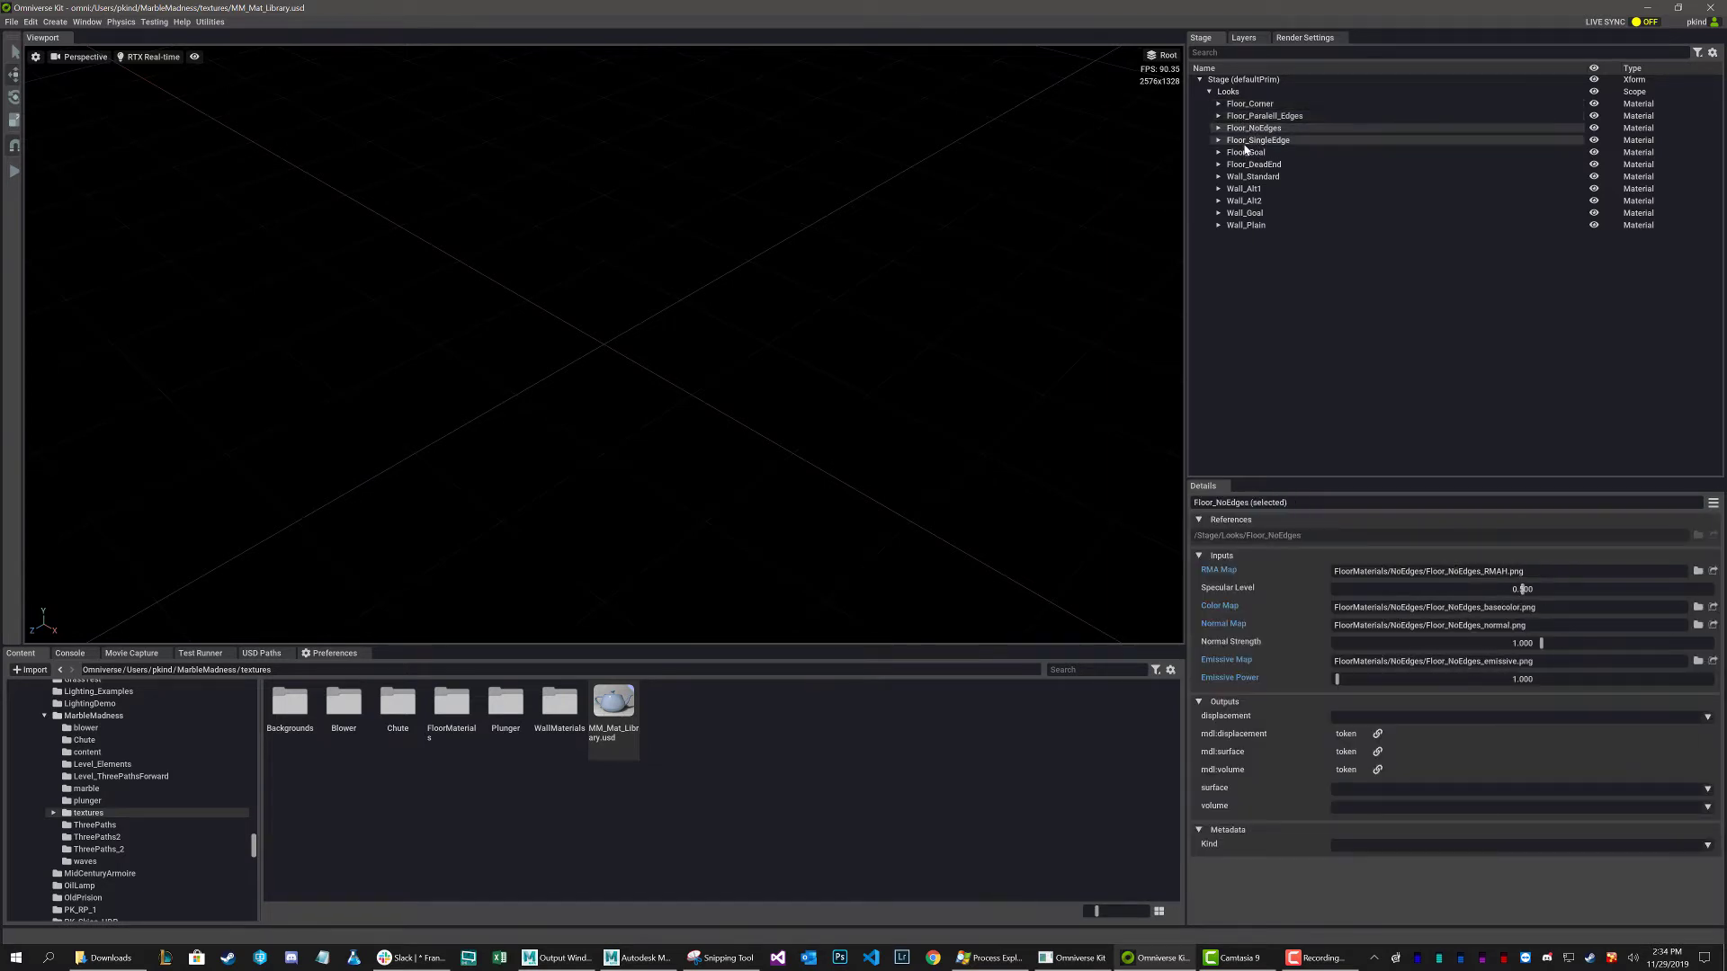
{"action": "left_click", "coordinate": [1259, 141]}
{"action": "left_click", "coordinate": [1250, 154]}
{"action": "left_click", "coordinate": [1249, 167]}
{"action": "left_click", "coordinate": [1249, 178]}
{"action": "left_click", "coordinate": [1247, 189]}
{"action": "left_click", "coordinate": [1246, 201]}
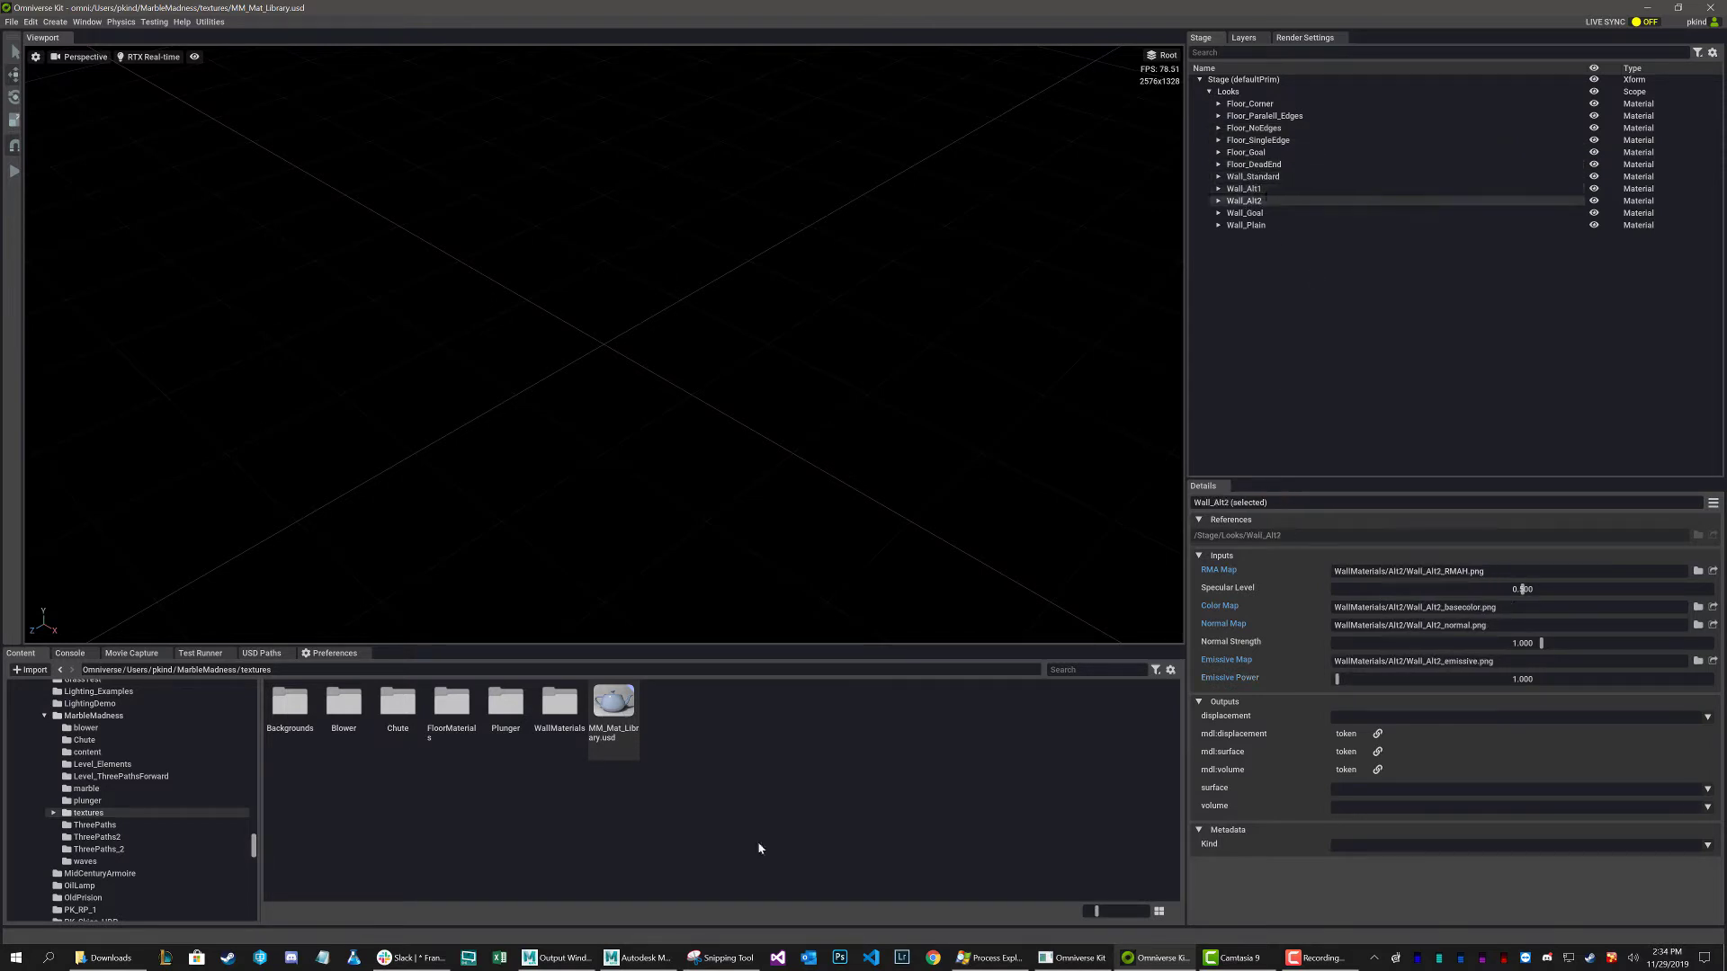
{"action": "scroll", "coordinate": [157, 747], "scroll_direction": "up", "scroll_amount": 5}
{"action": "scroll", "coordinate": [167, 724], "scroll_direction": "up", "scroll_amount": 15}
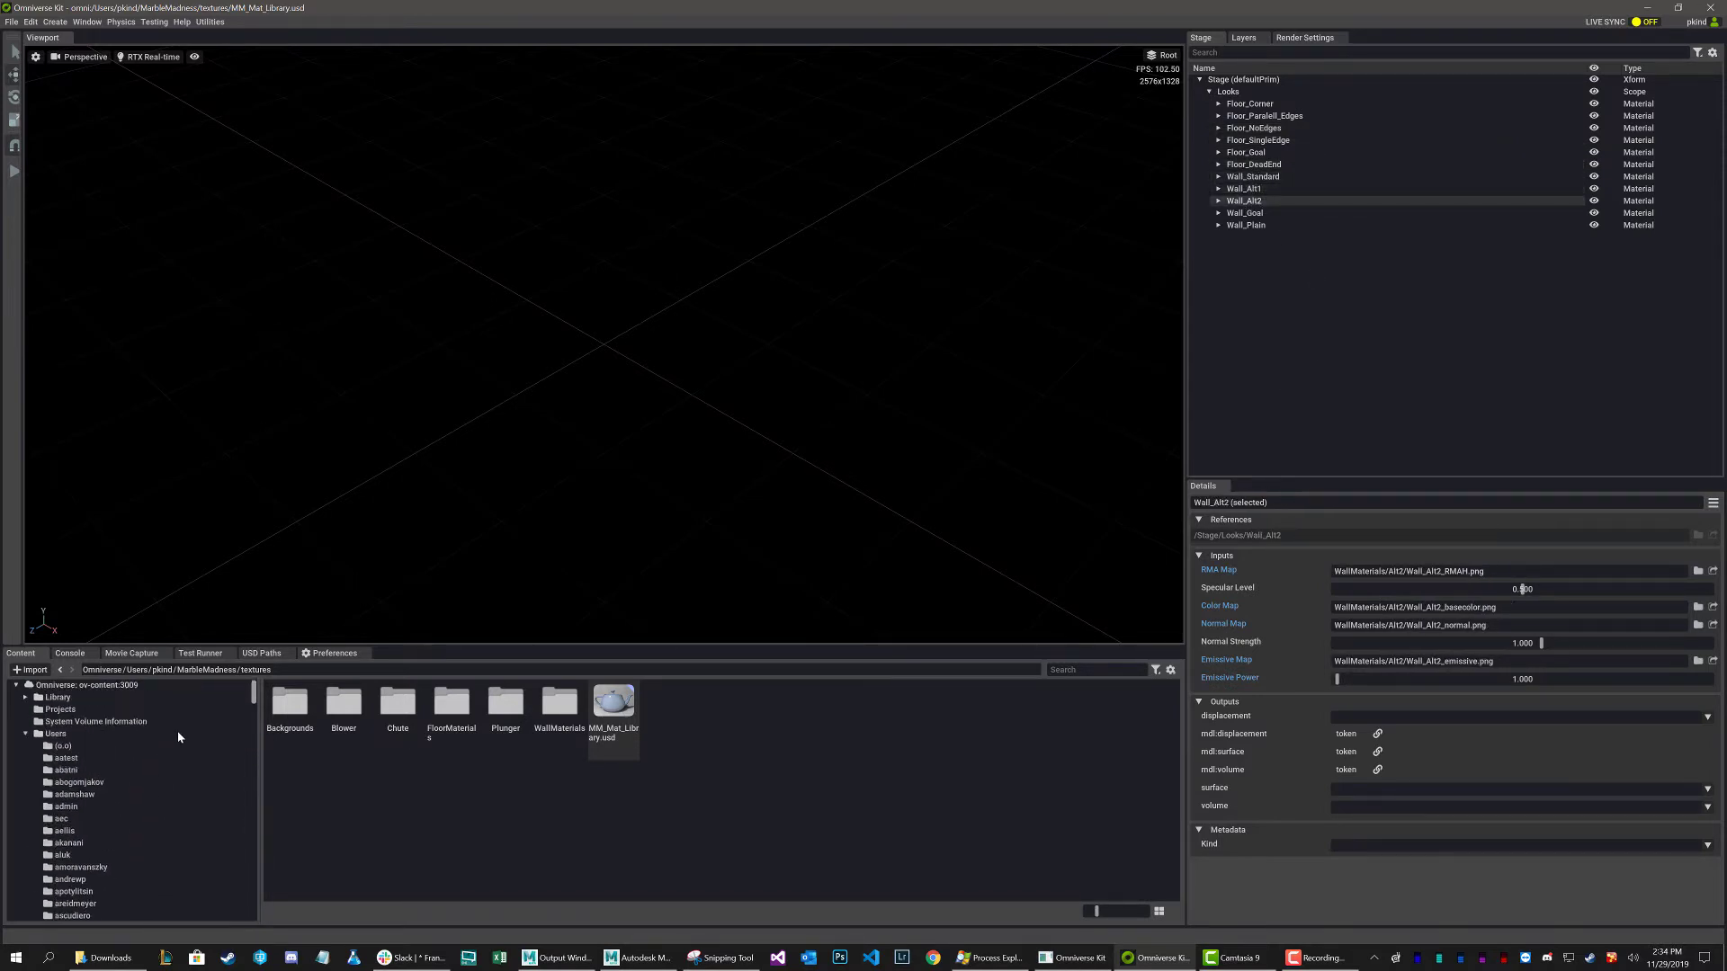
Add PK_RMA_EM_Simple.mdl from Library/Materials/Templates/Staging under the stage's Looks scope
{"action": "left_click", "coordinate": [56, 698]}
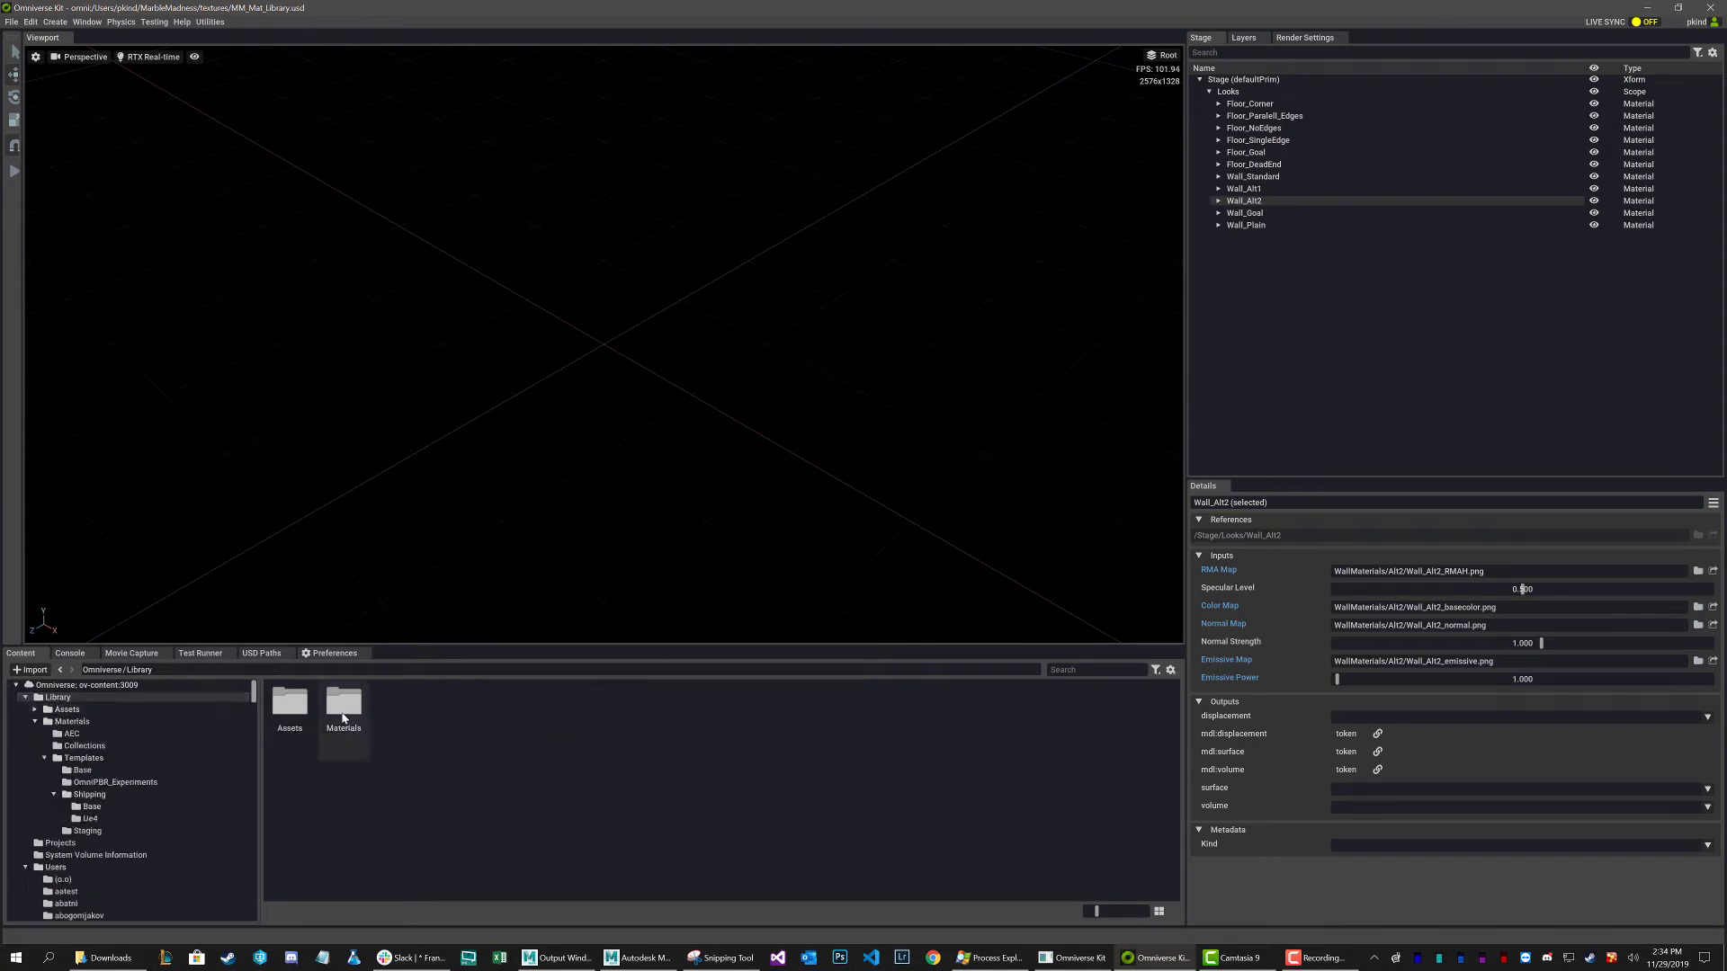
{"action": "double_click", "coordinate": [349, 717]}
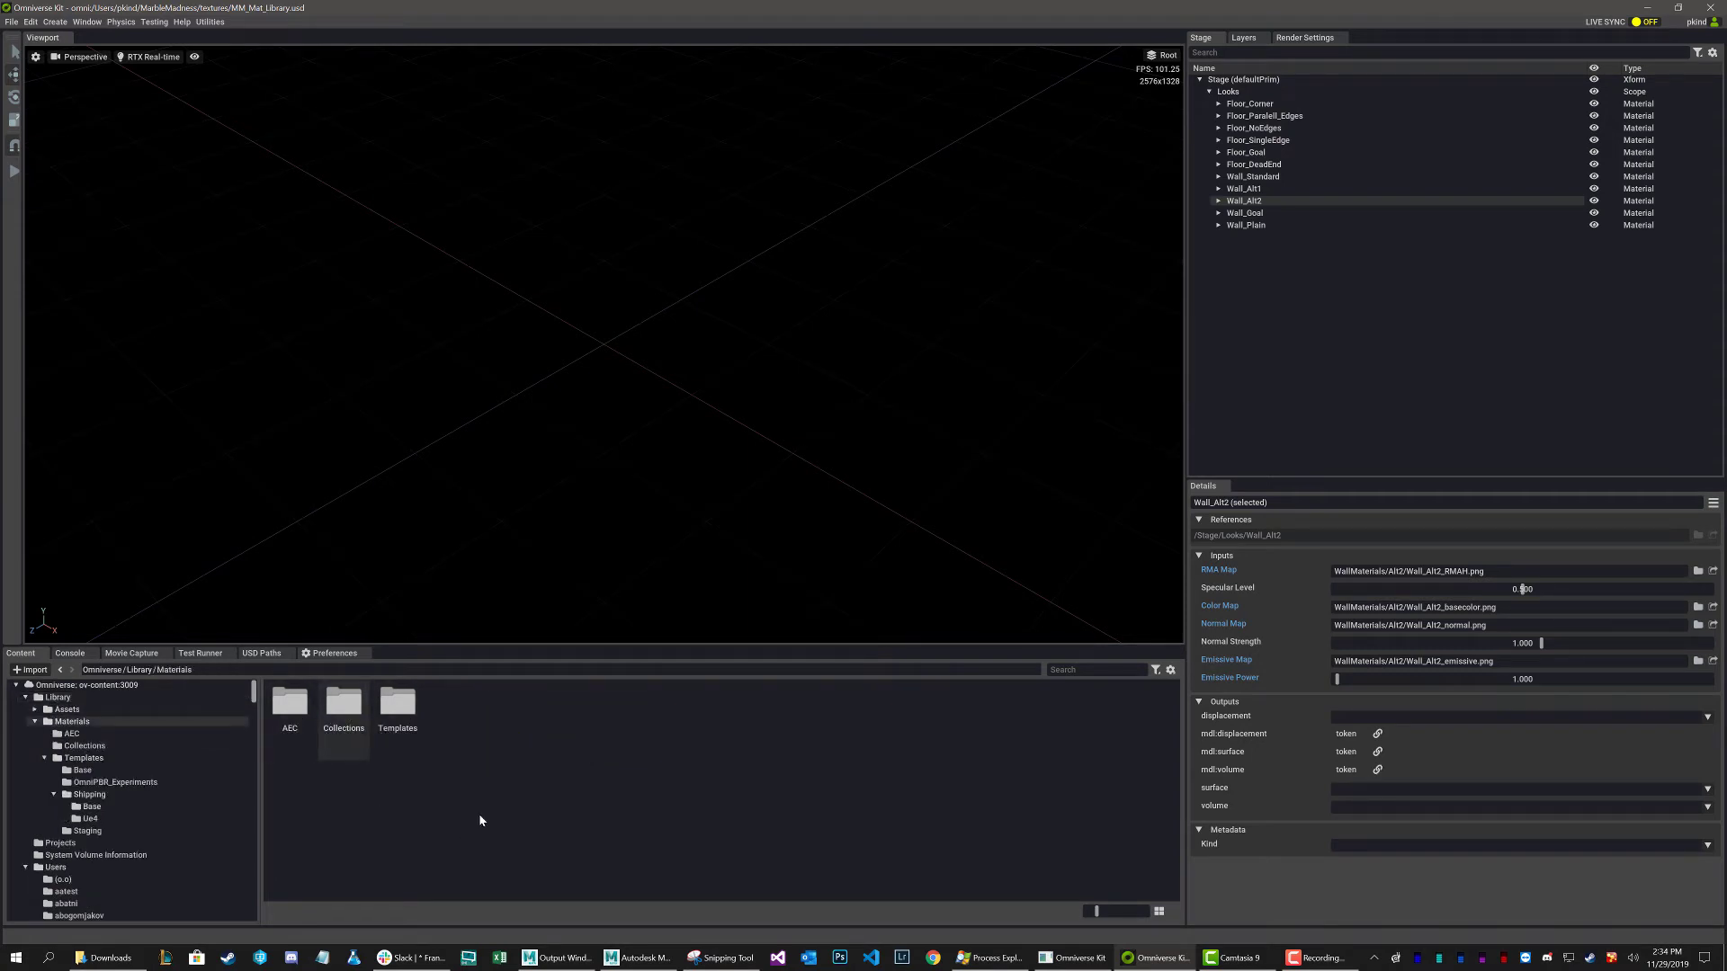
{"action": "double_click", "coordinate": [398, 706]}
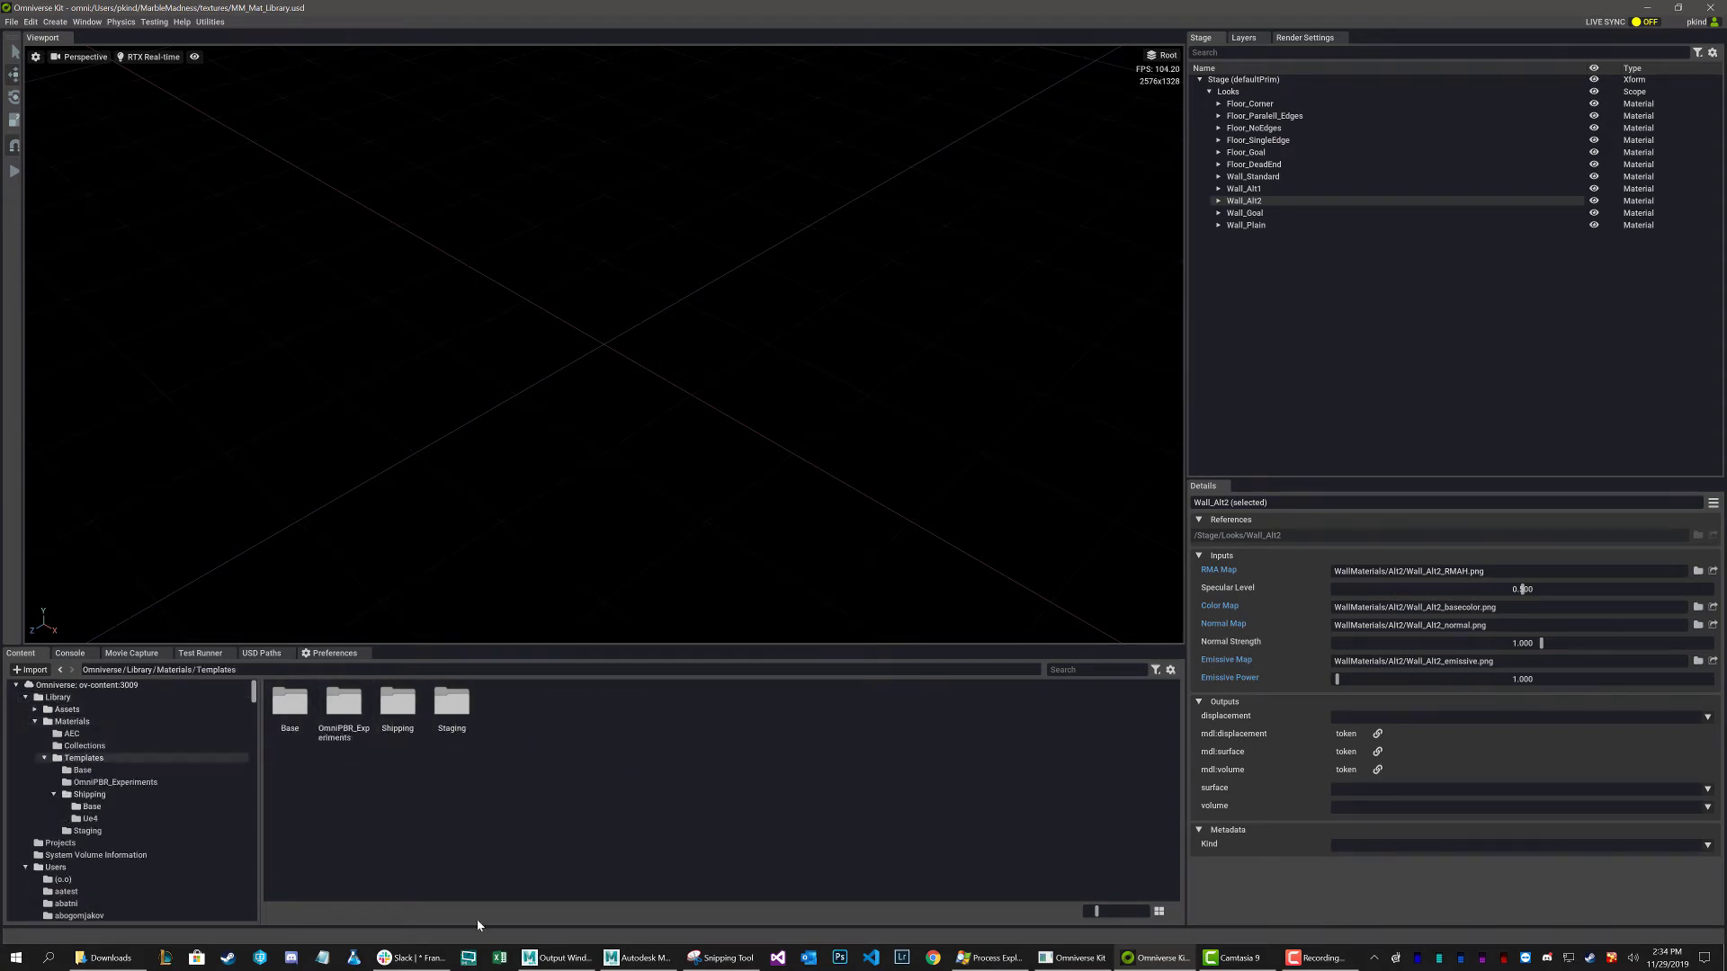
{"action": "double_click", "coordinate": [454, 711]}
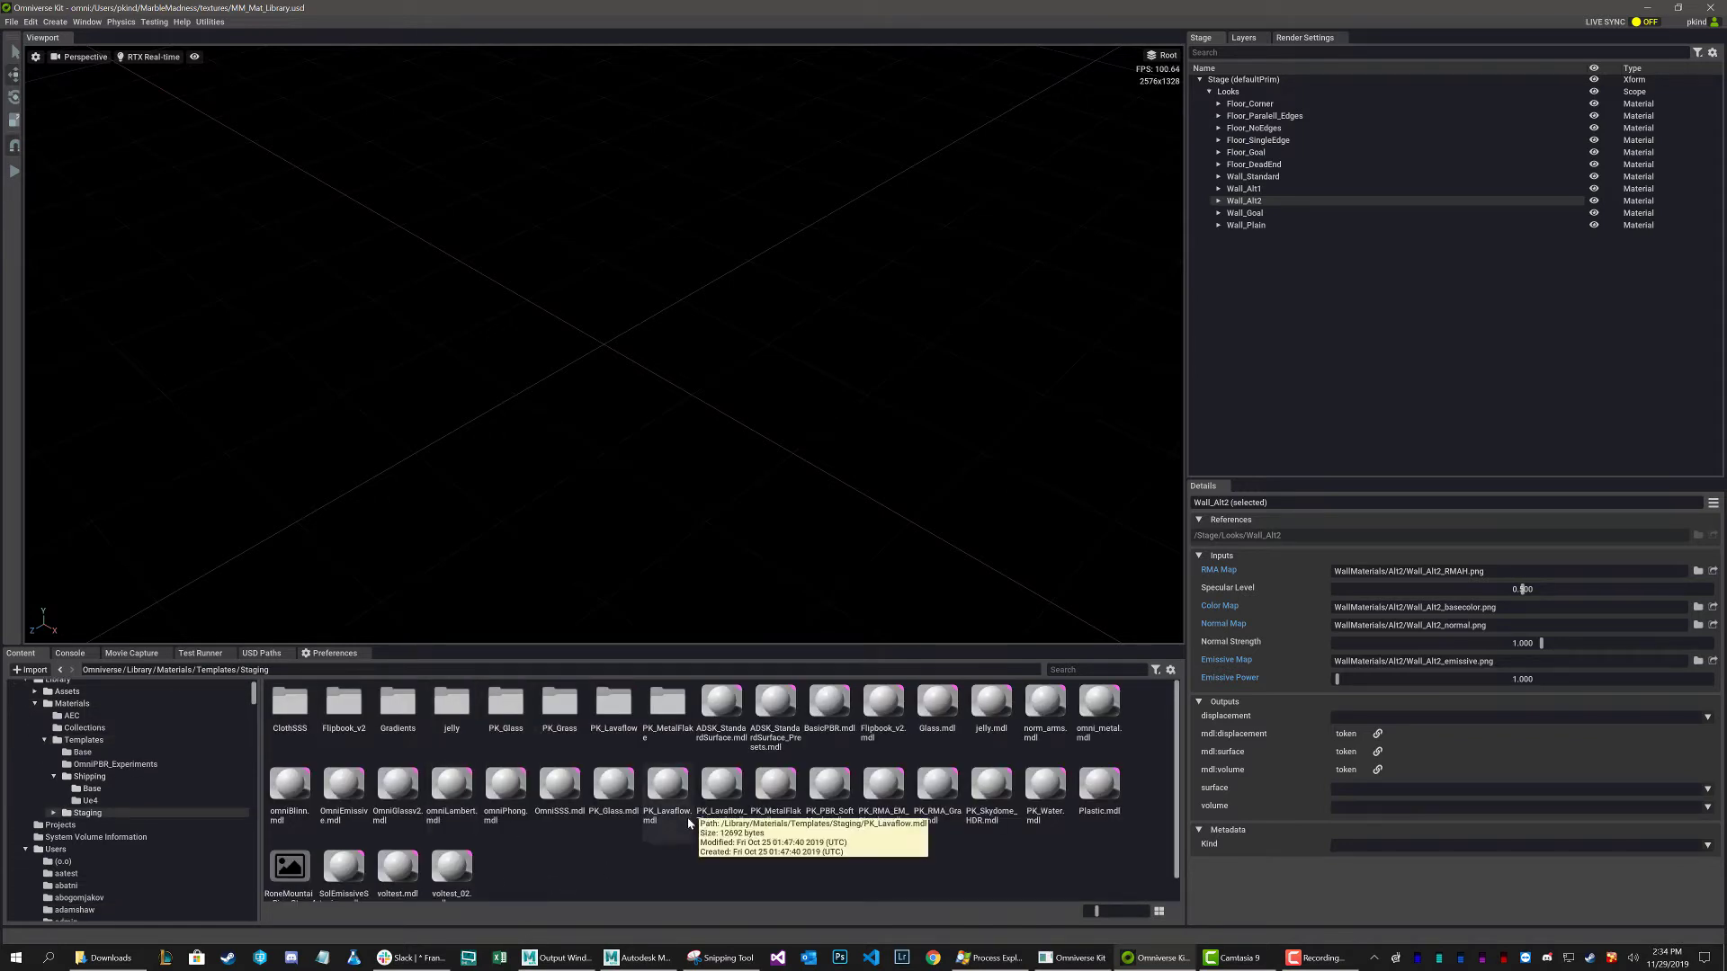
{"action": "left_click_drag", "start_coordinate": [881, 796], "coordinate": [1250, 327]}
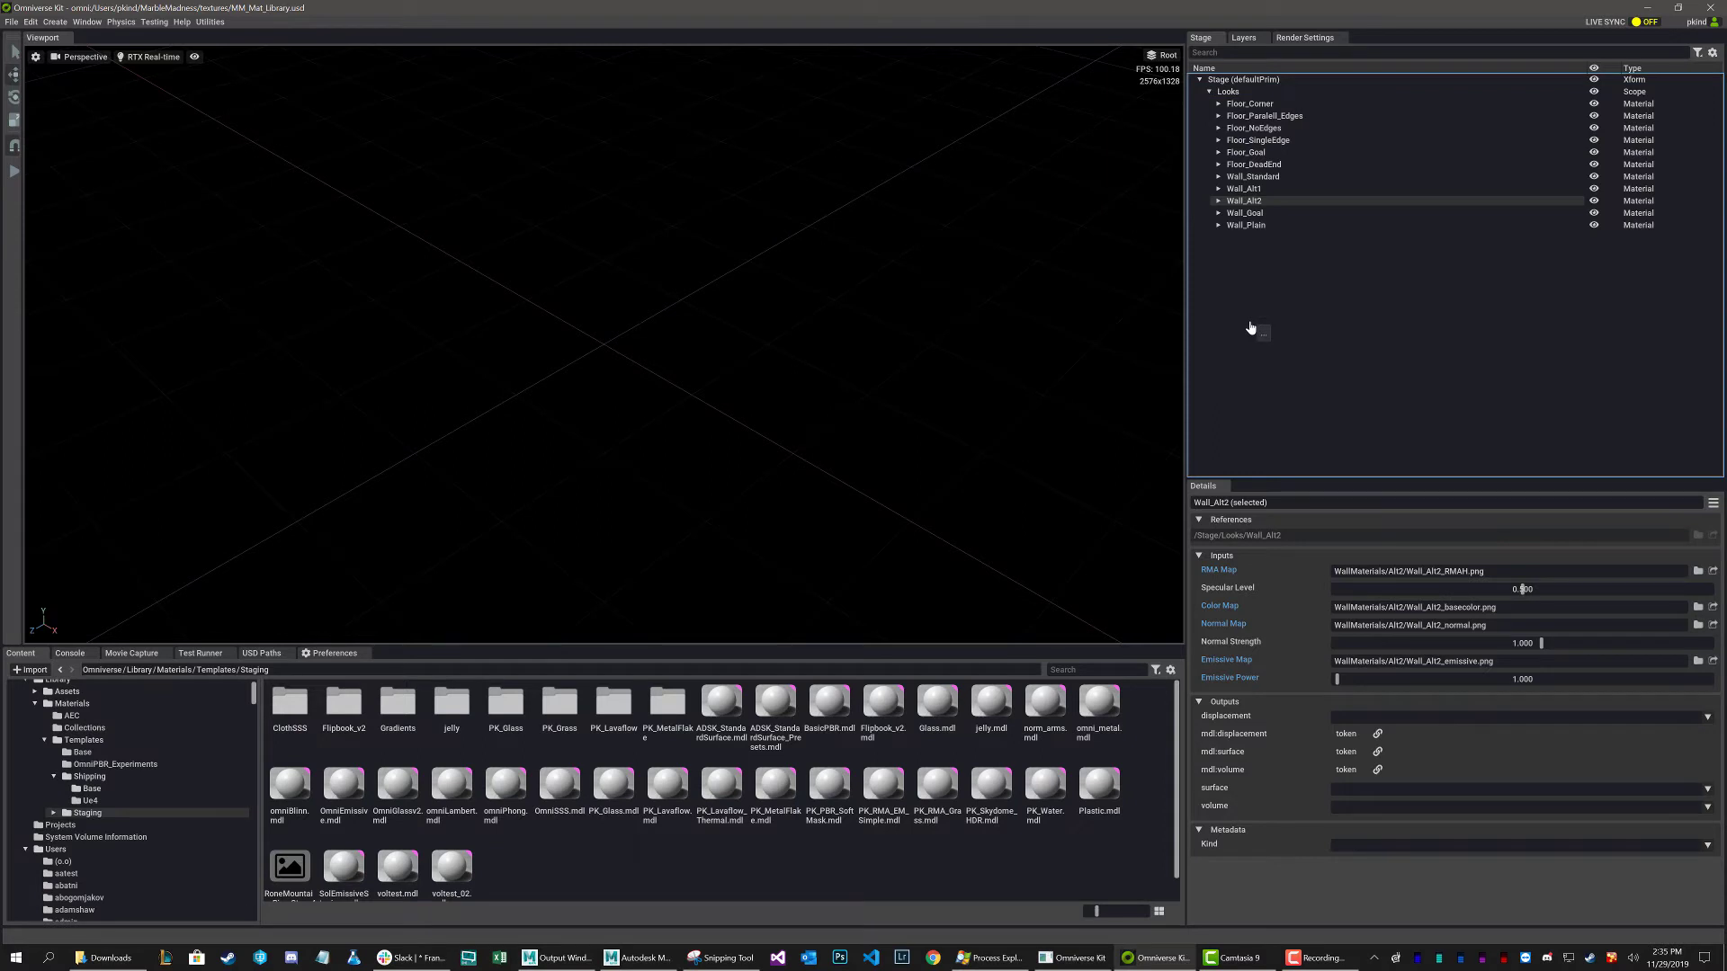
{"action": "left_click_drag", "start_coordinate": [1250, 327], "coordinate": [1250, 327]}
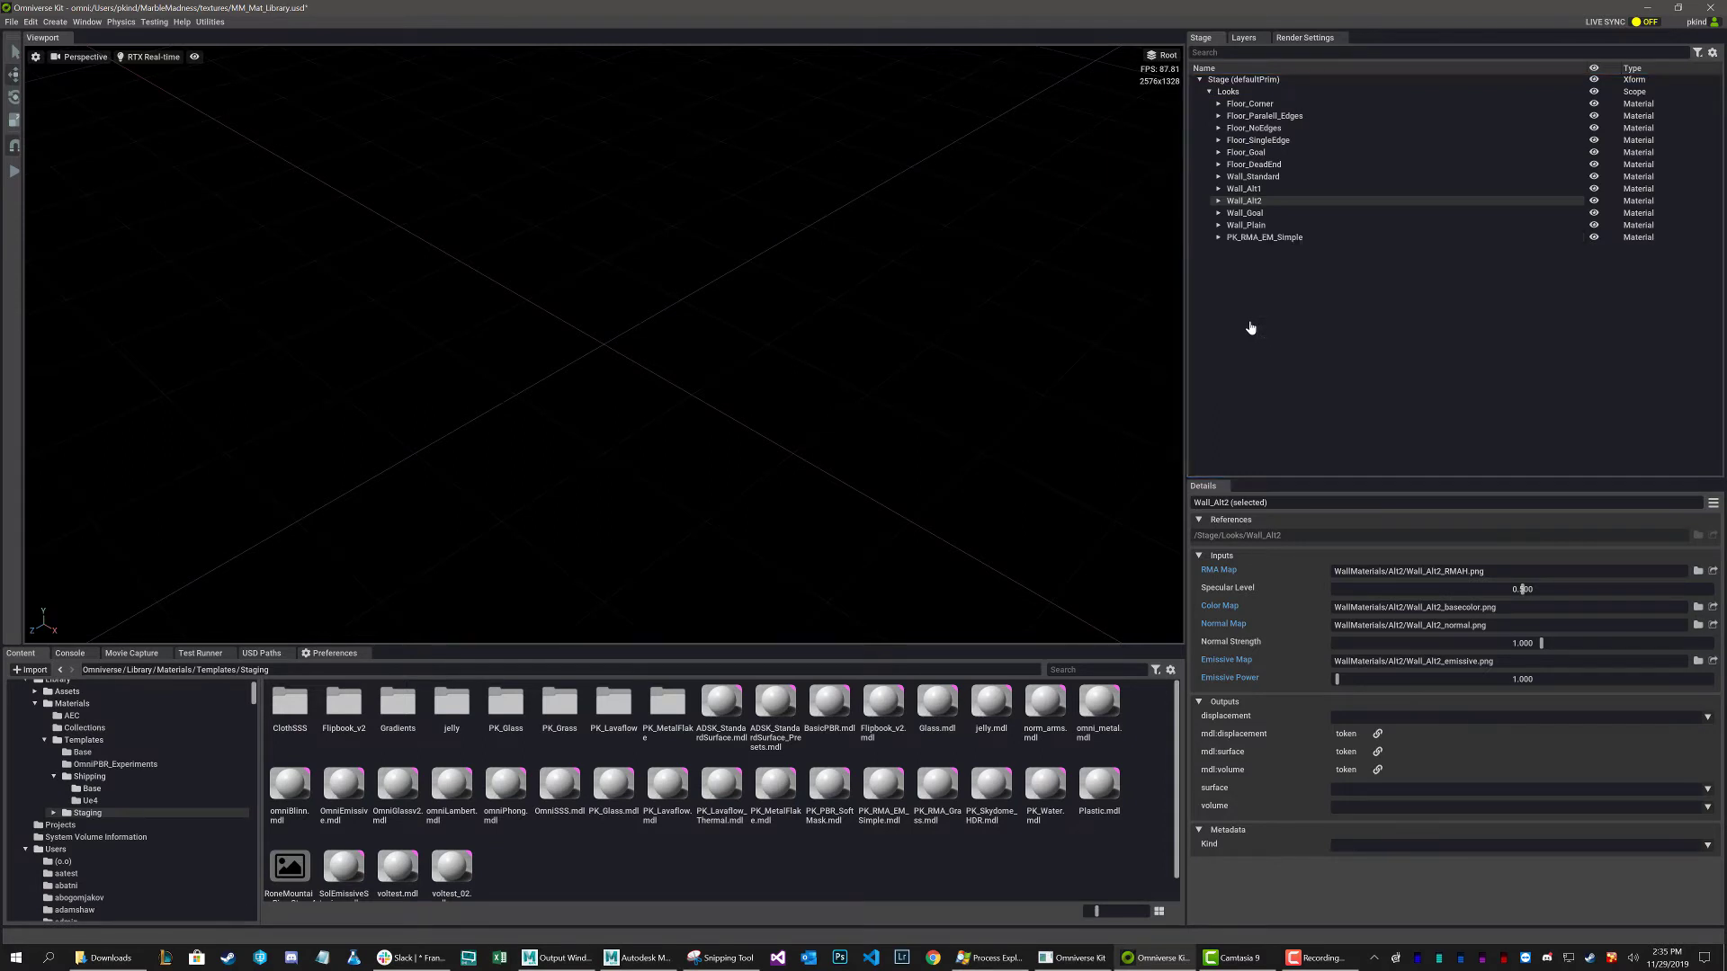
{"action": "left_click", "coordinate": [1250, 238]}
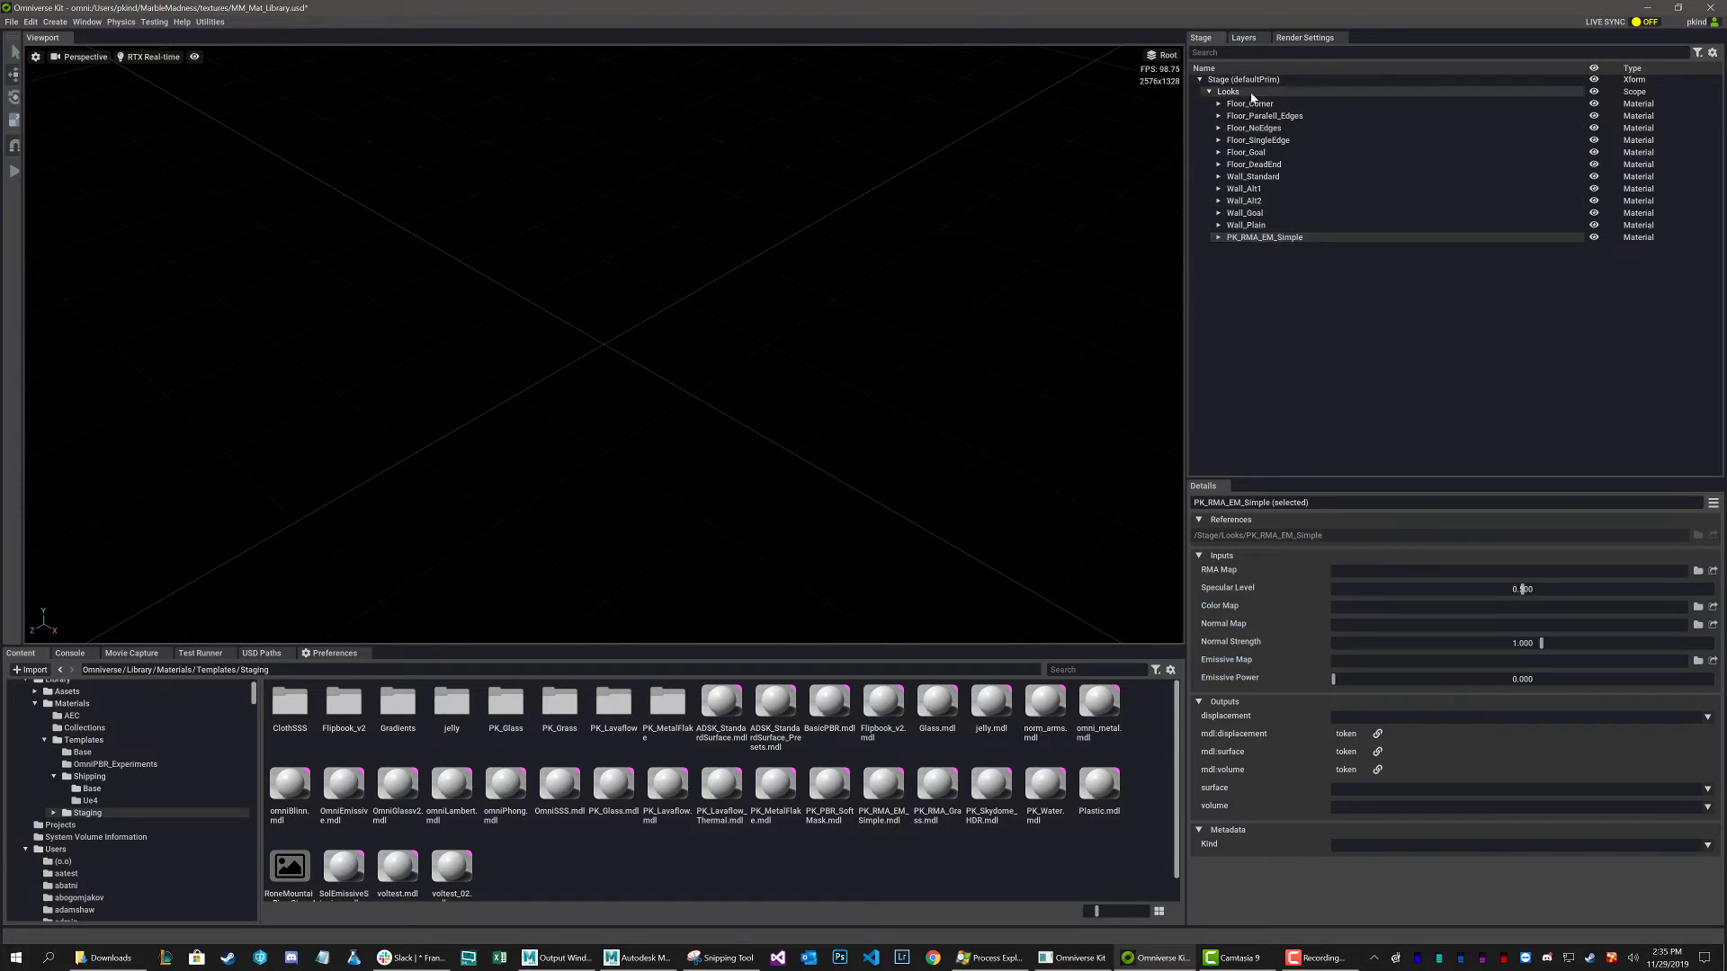
Rename PK_RMA_EM_Simple in Looks to Example_Material and view its inputs
{"action": "double_click", "coordinate": [1246, 240]}
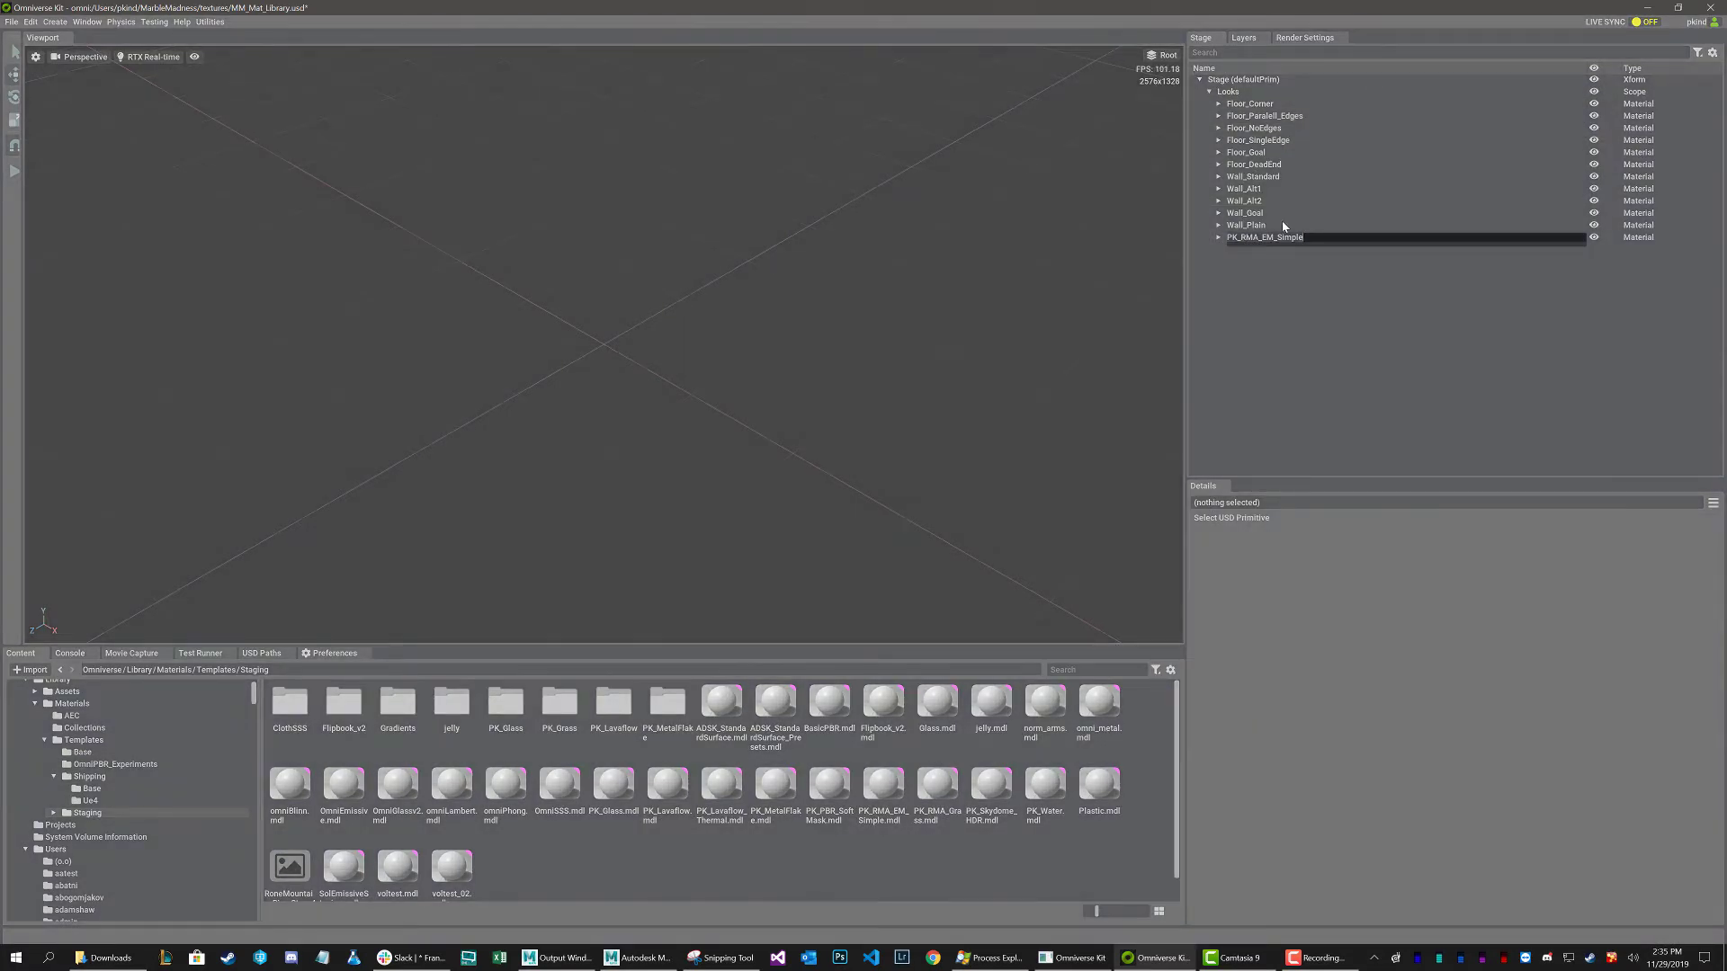
{"action": "type", "text": "Example_Material"}
{"action": "key", "text": "Return"}
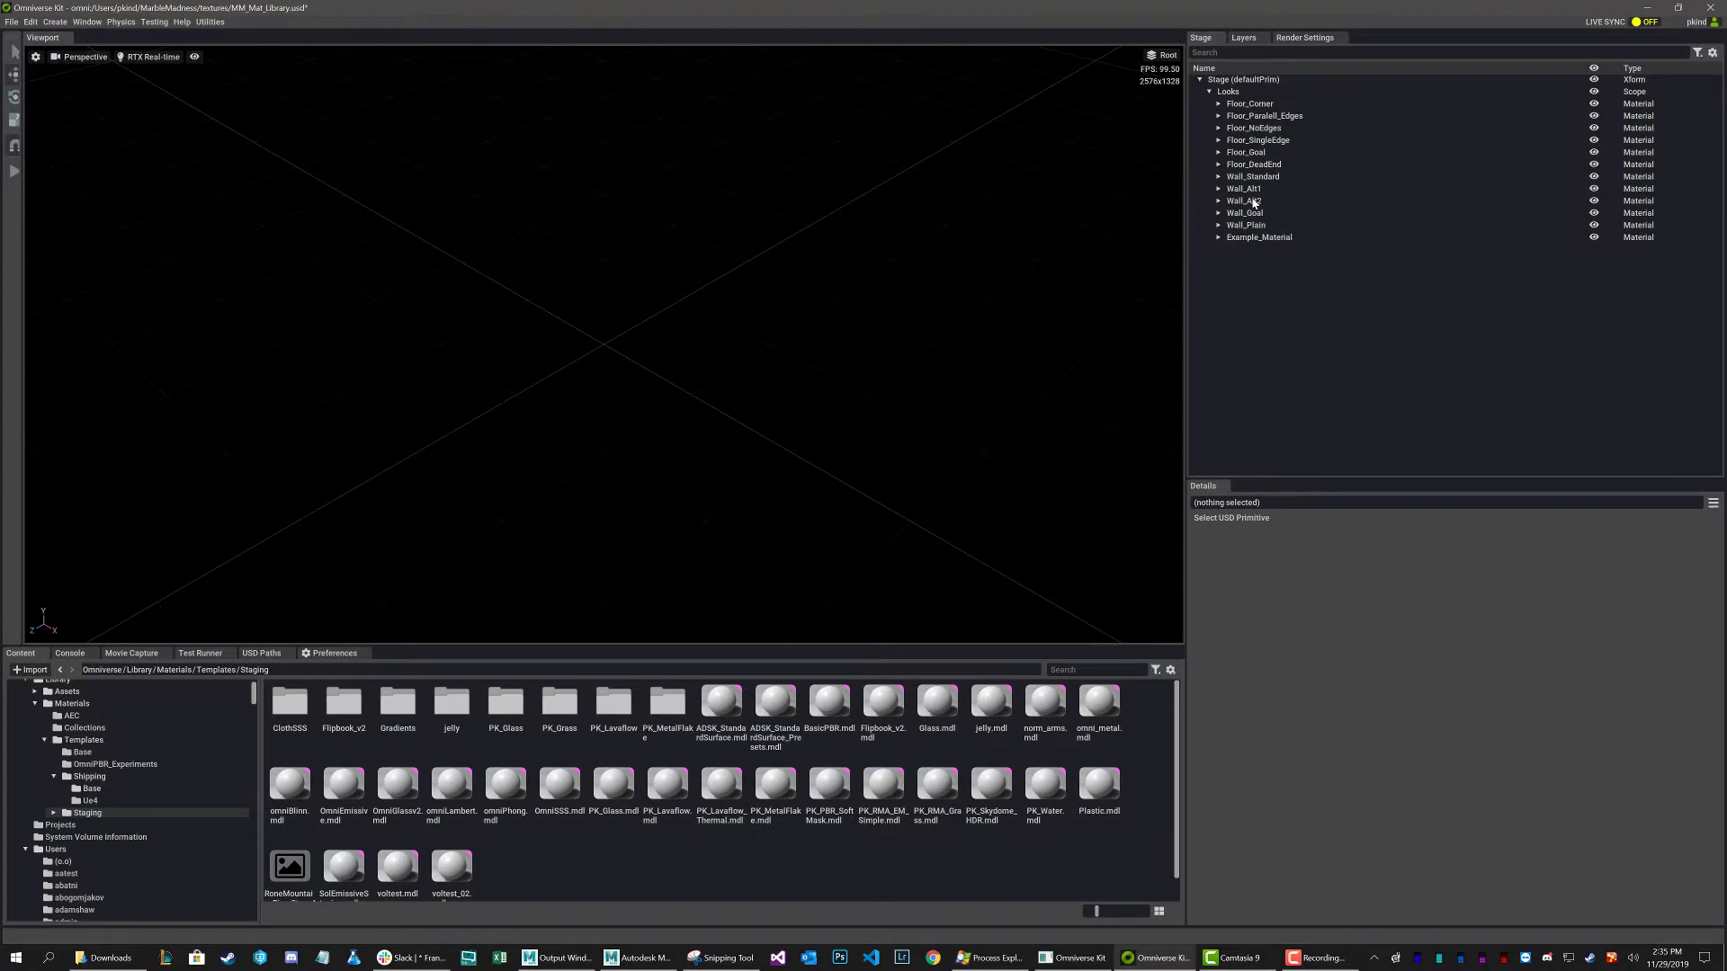
{"action": "left_click", "coordinate": [1248, 241]}
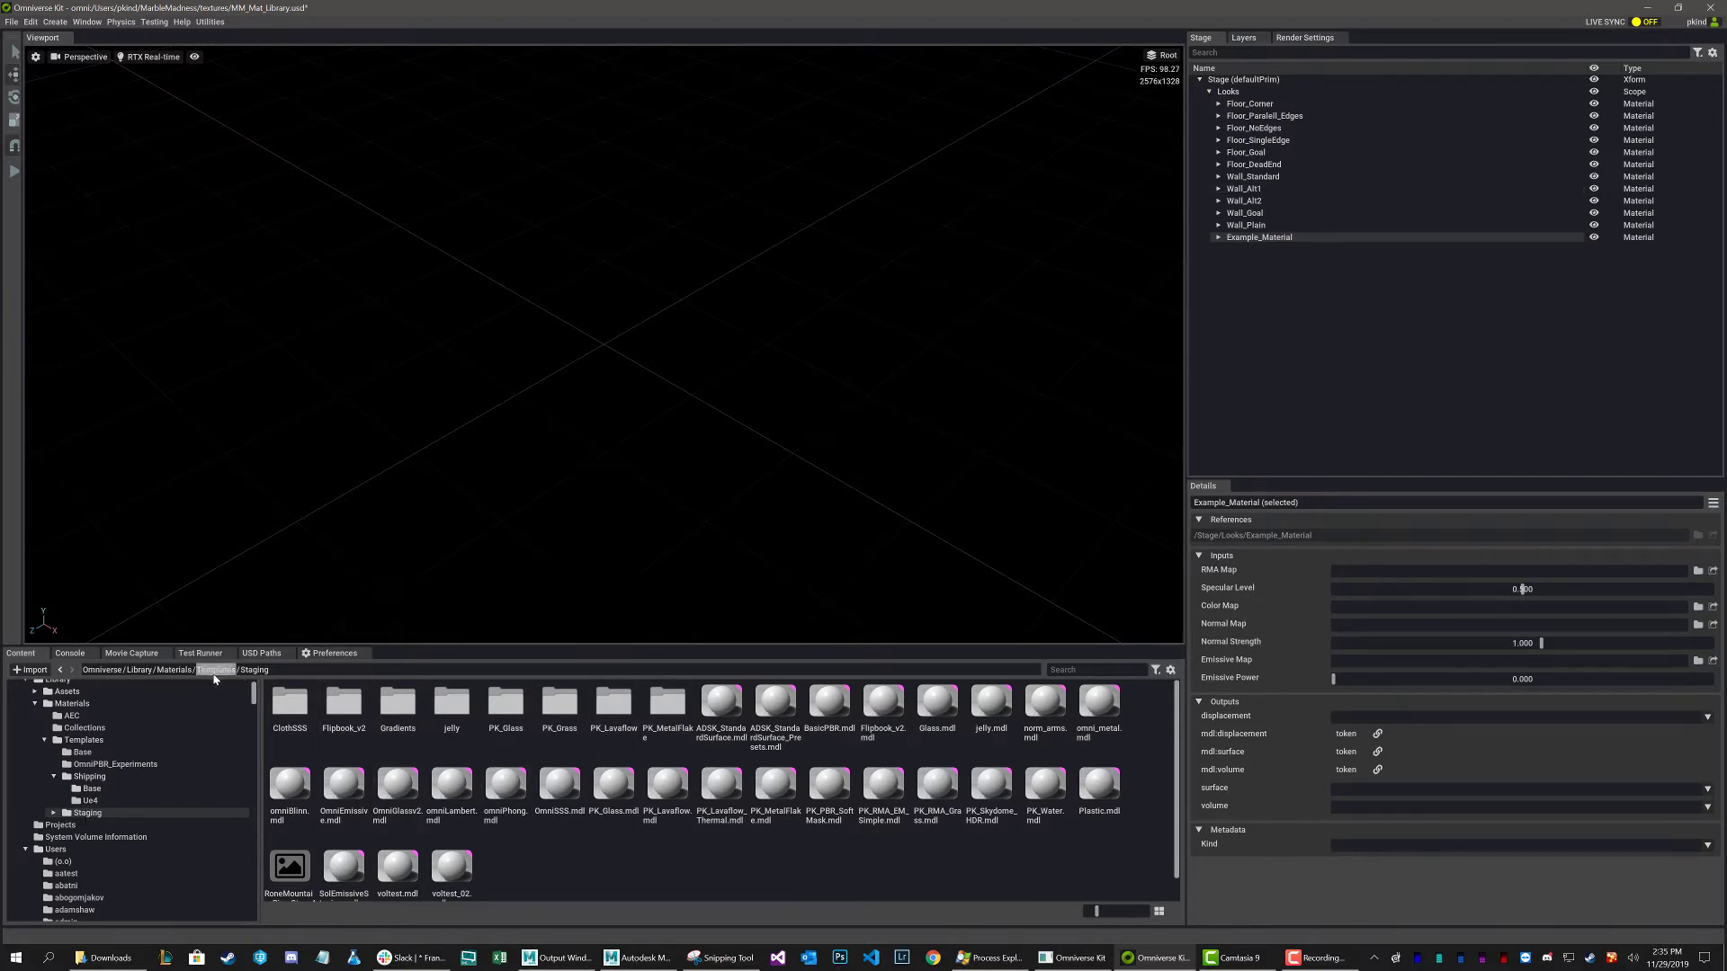
Show MarbleMadness/textures/Blower in Content and rename Example_Material to Blower_Material
{"action": "scroll", "coordinate": [82, 818], "scroll_direction": "down", "scroll_amount": 8}
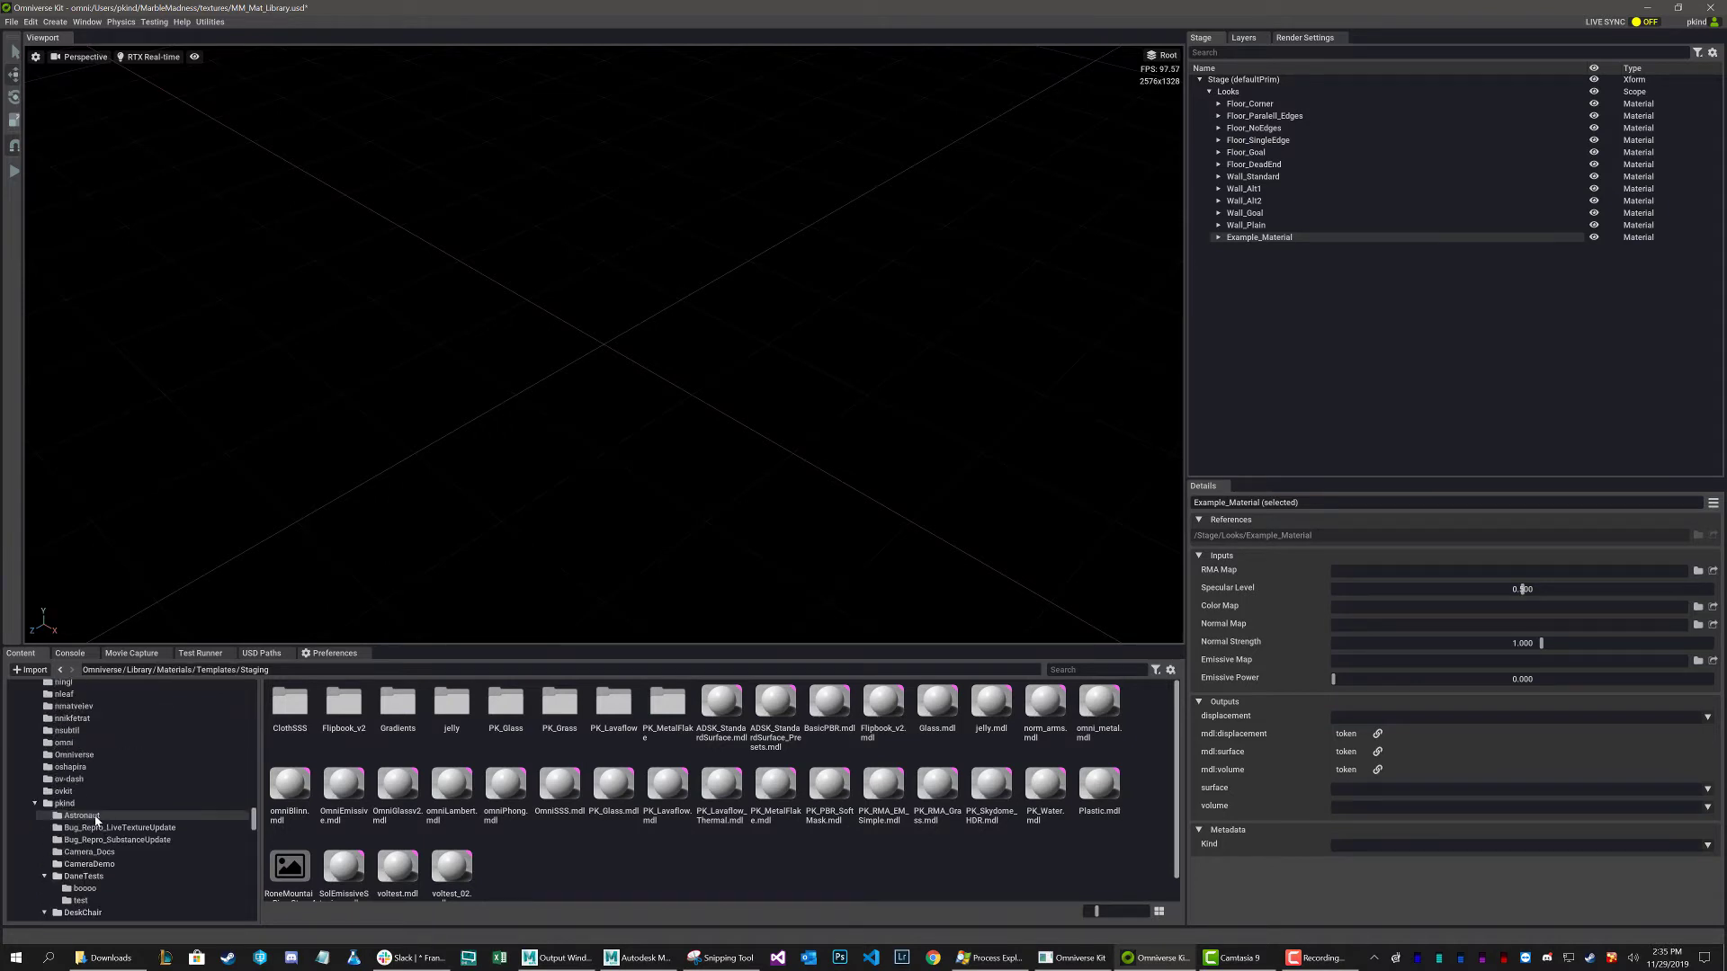
{"action": "scroll", "coordinate": [85, 873], "scroll_direction": "down", "scroll_amount": 4}
{"action": "scroll", "coordinate": [97, 839], "scroll_direction": "down", "scroll_amount": 5}
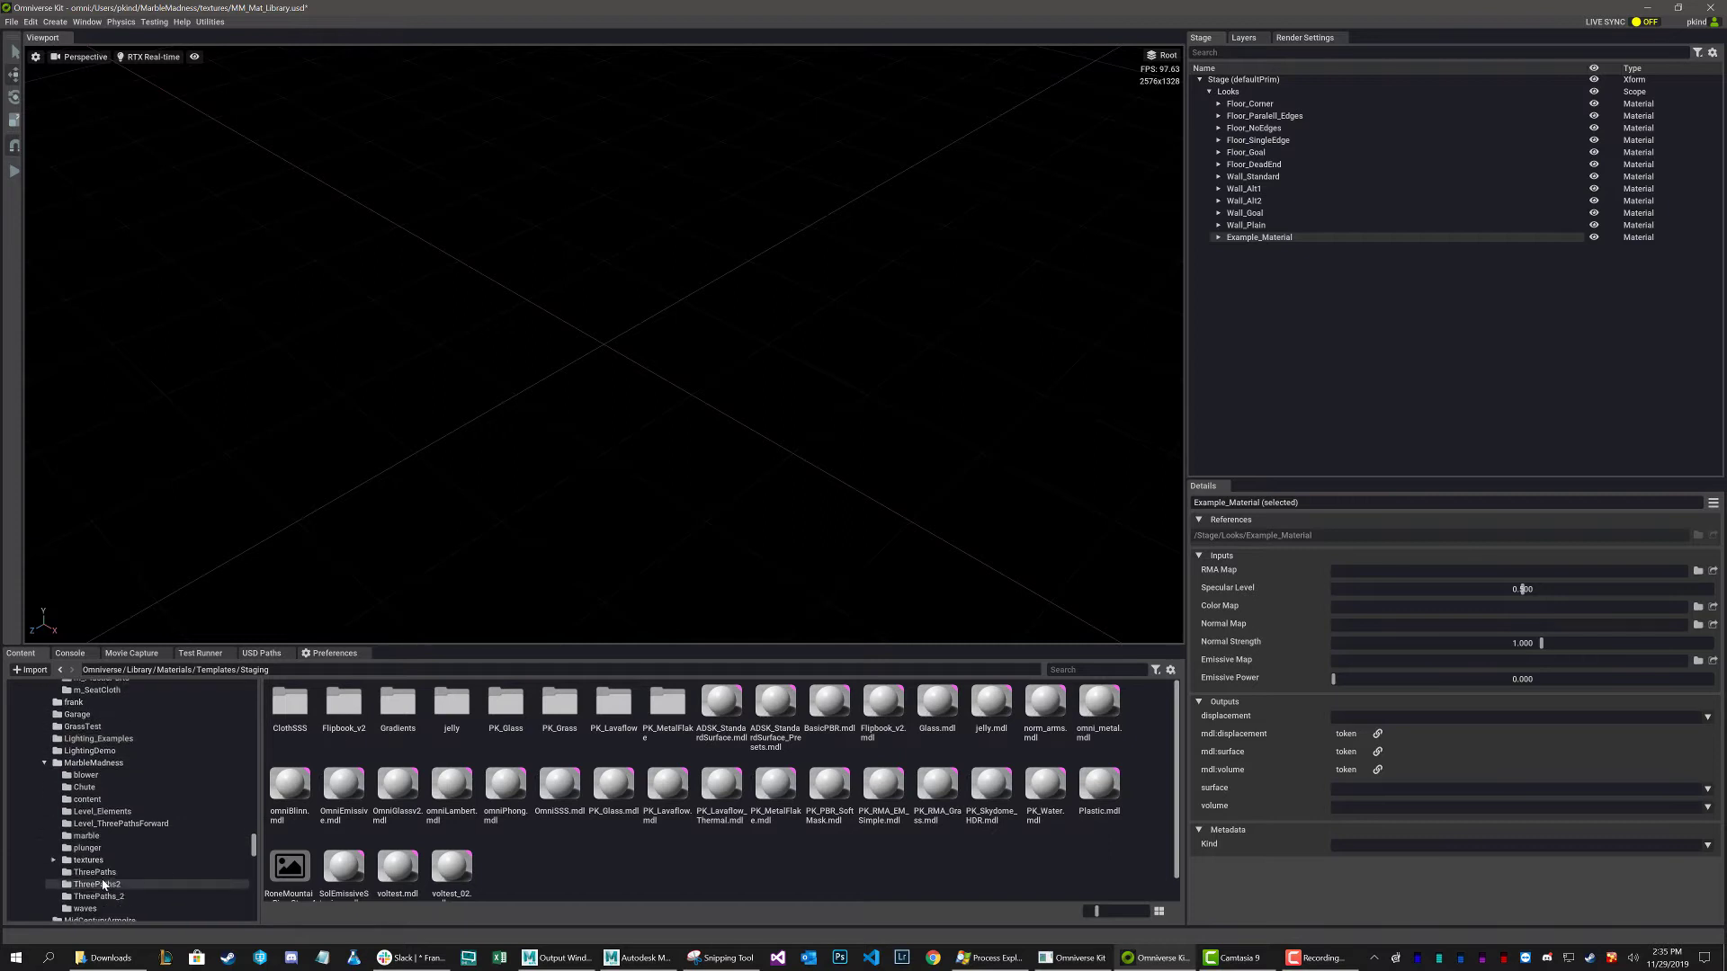
{"action": "left_click", "coordinate": [181, 815]}
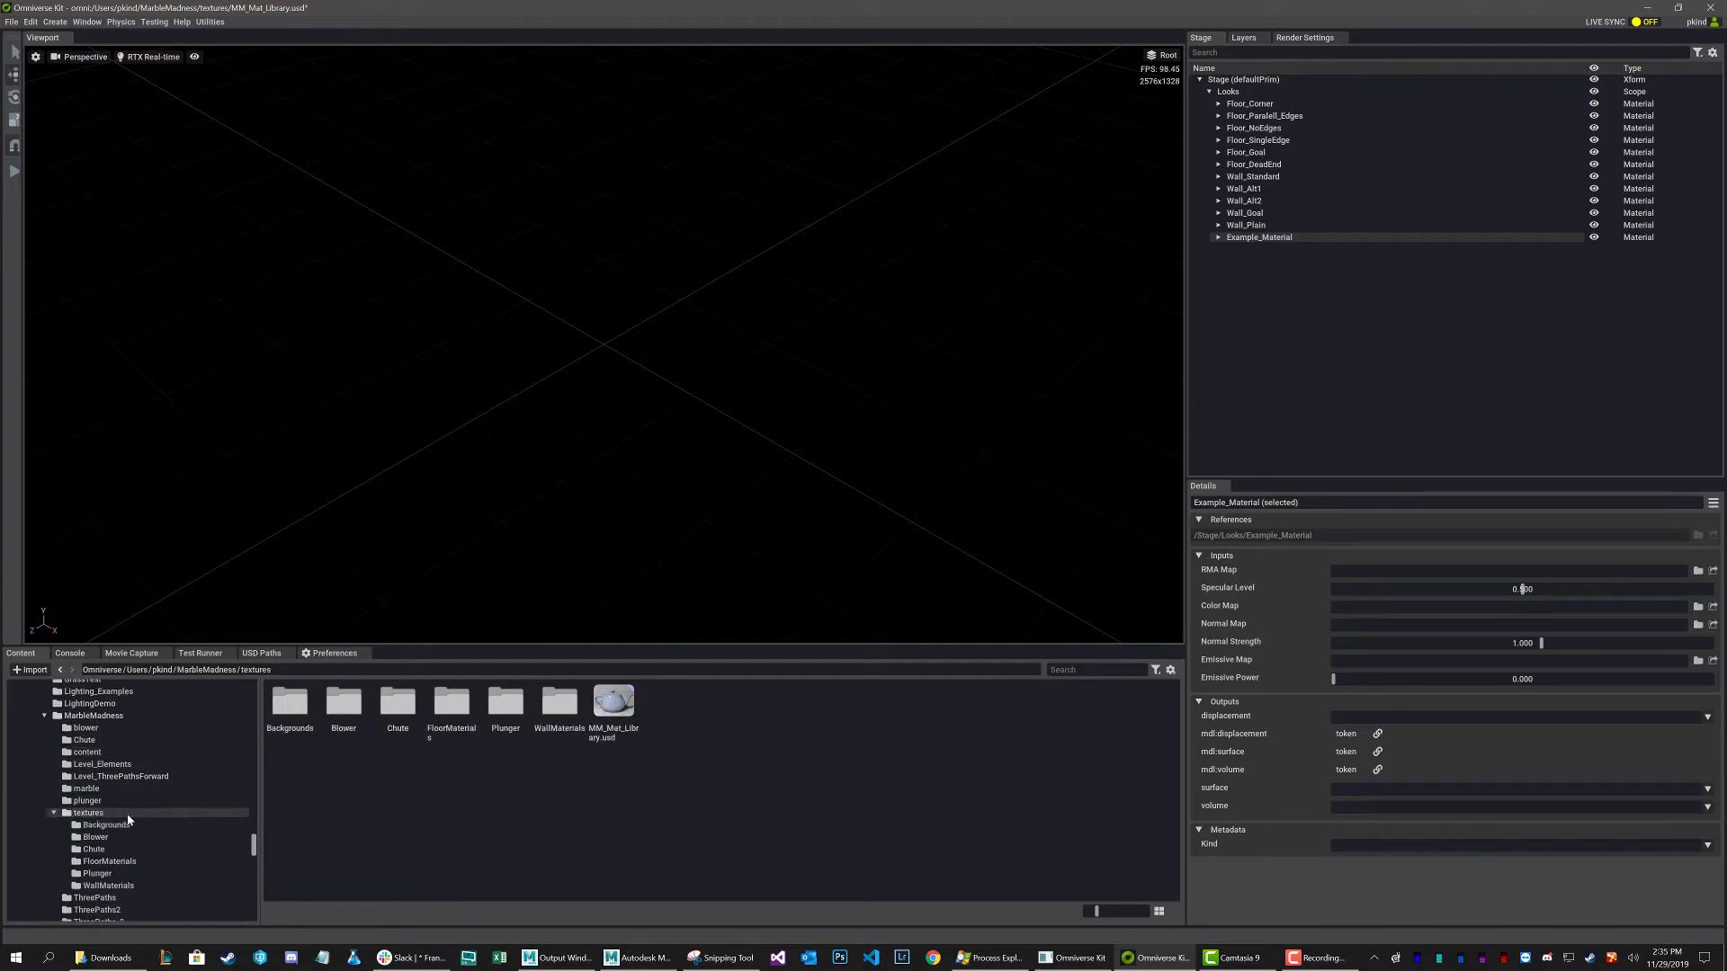
{"action": "double_click", "coordinate": [344, 704]}
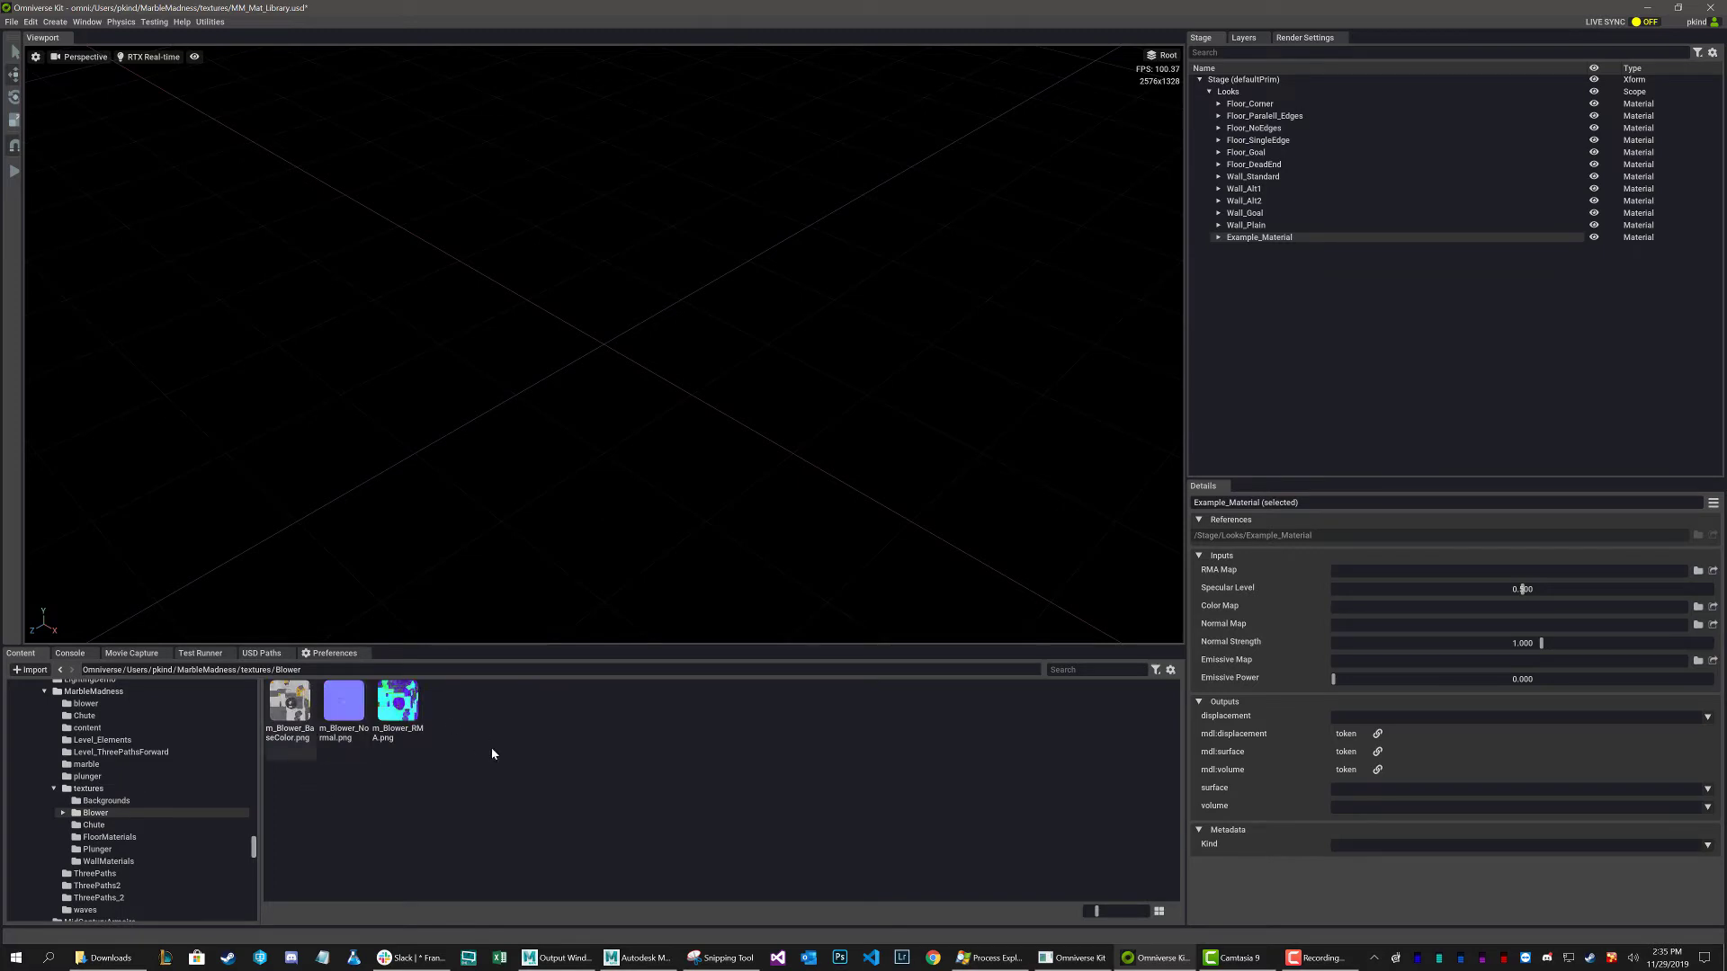
{"action": "double_click", "coordinate": [1259, 237]}
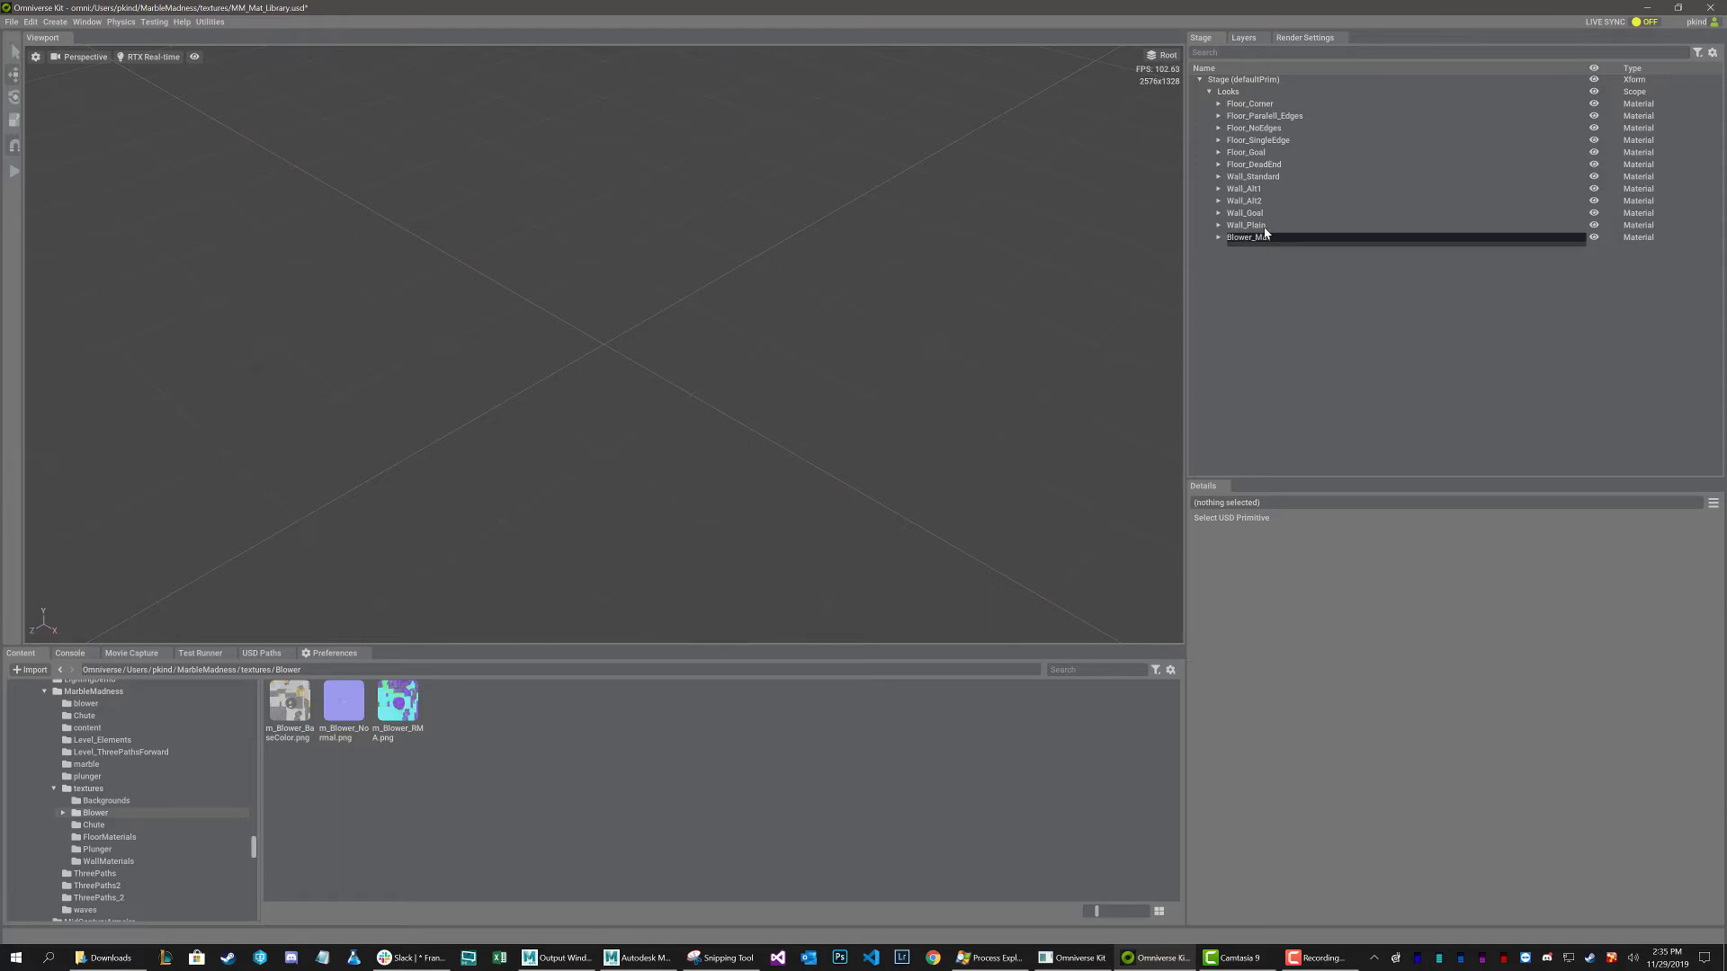
{"action": "key", "text": "Return"}
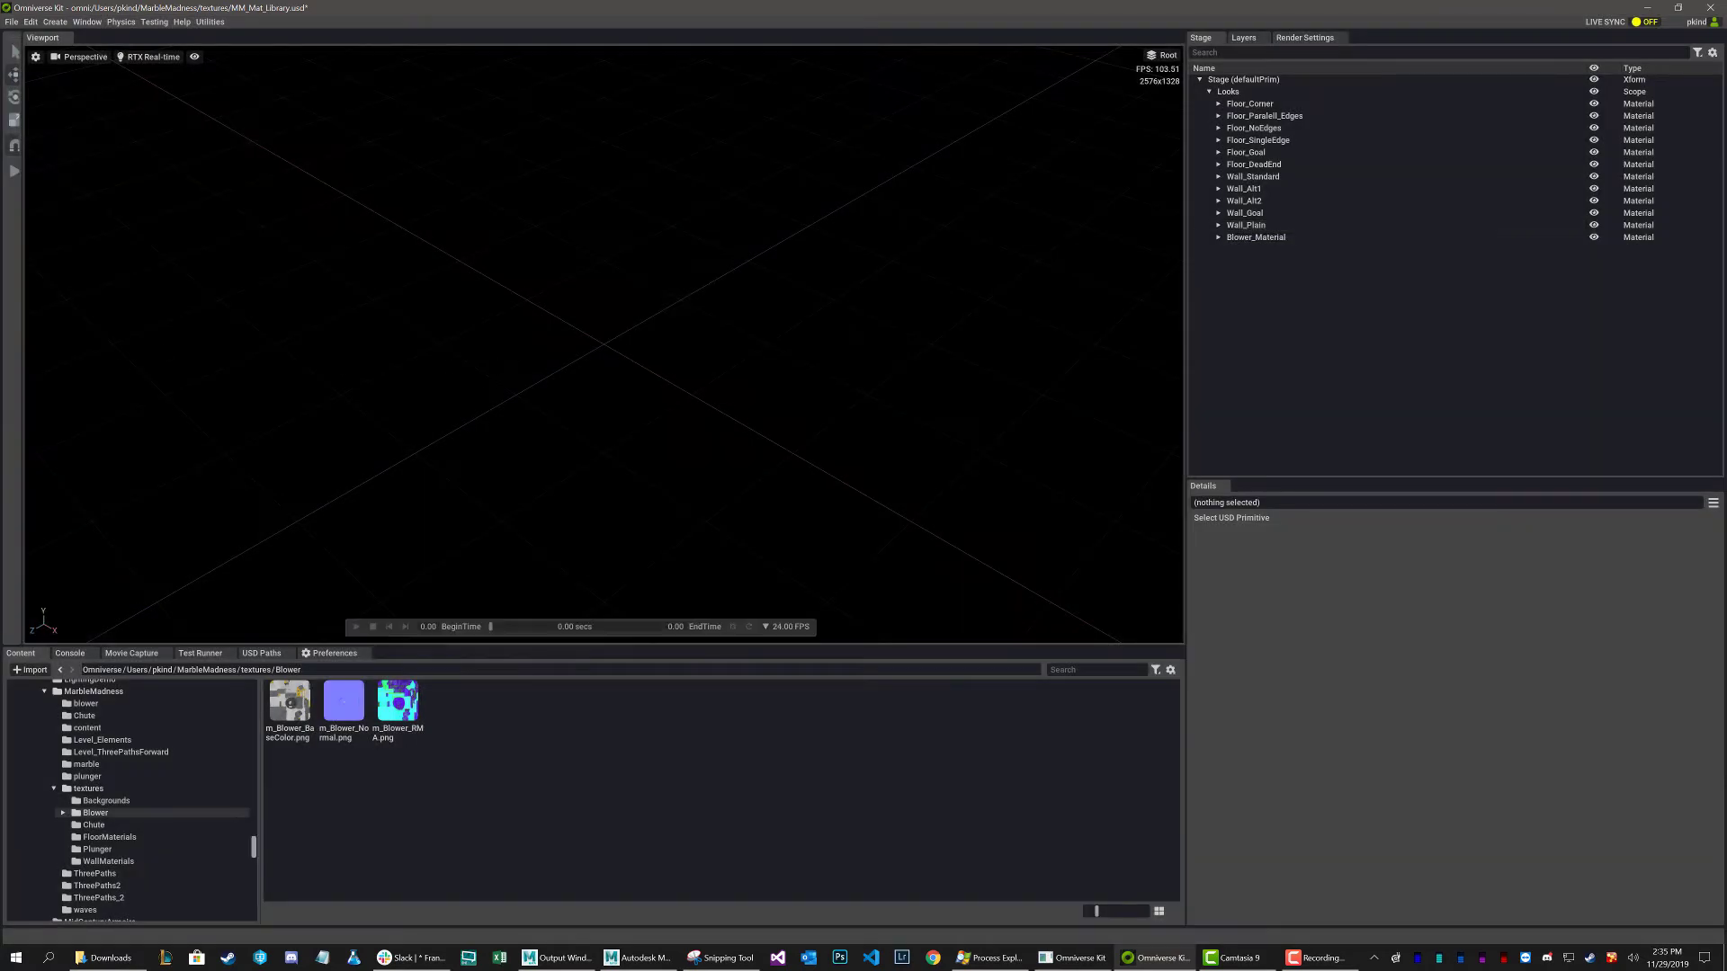
Assign m_Blower_RMA.png, m_Blower_BaseColor.png and m_Blower_Normal.png to Blower_Material's RMA, Color and Normal maps
{"action": "left_click", "coordinate": [1268, 239]}
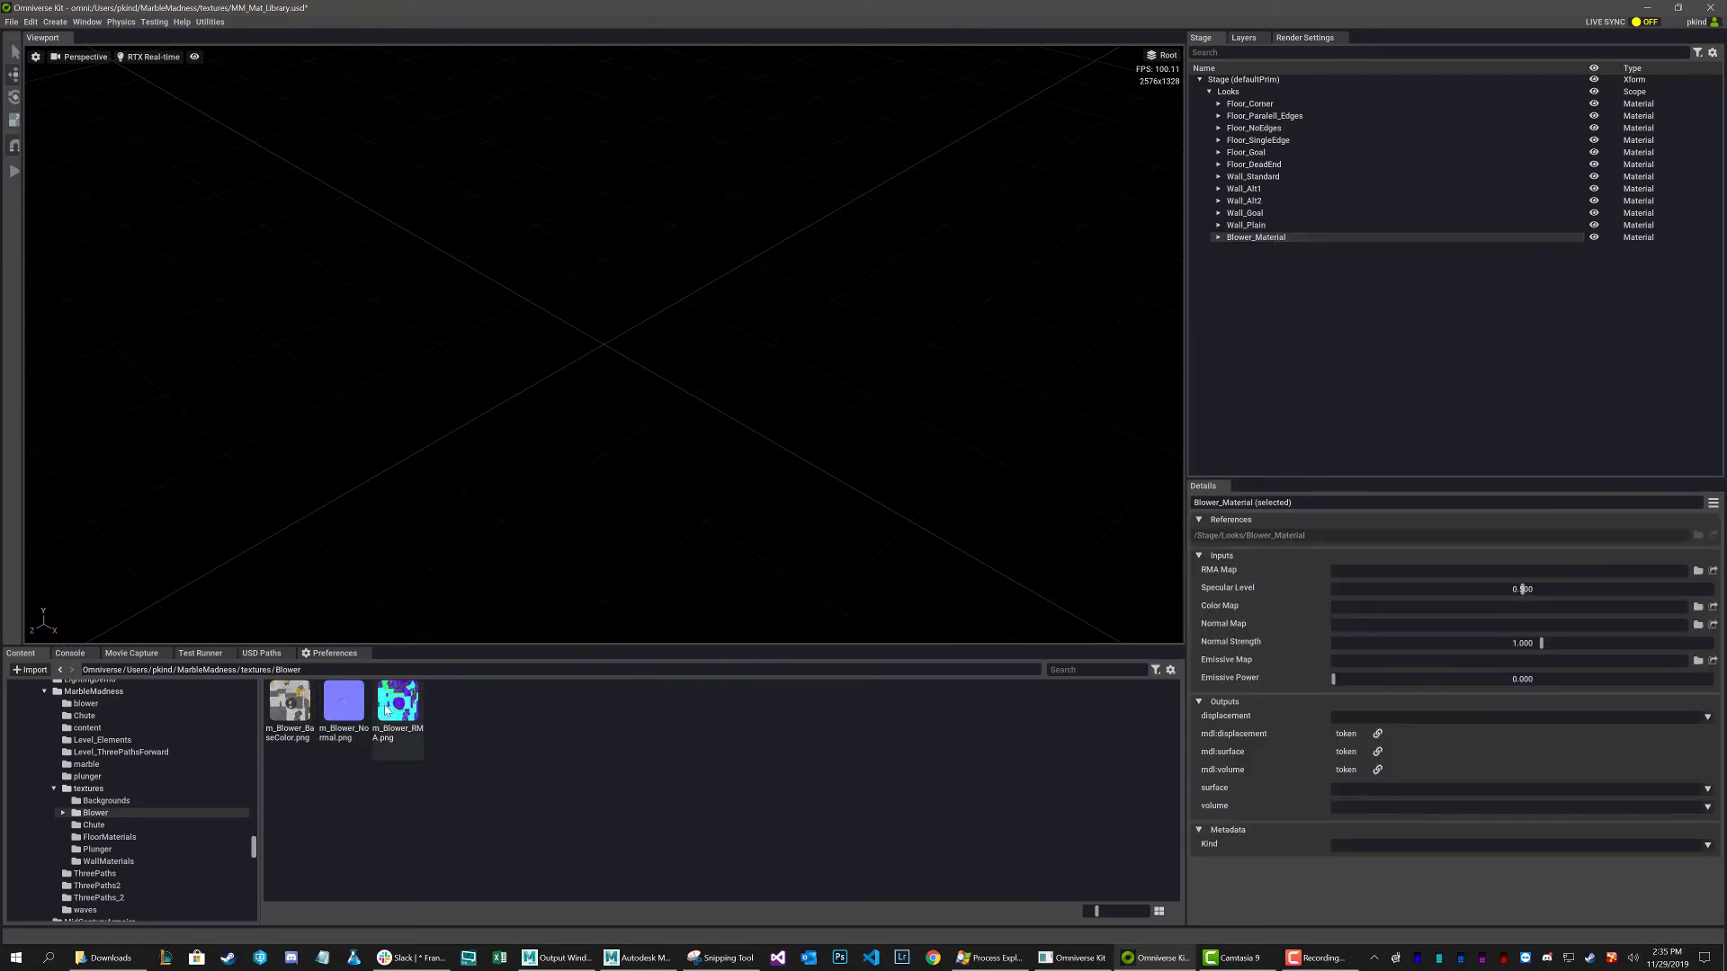
{"action": "left_click_drag", "start_coordinate": [391, 709], "coordinate": [1385, 577]}
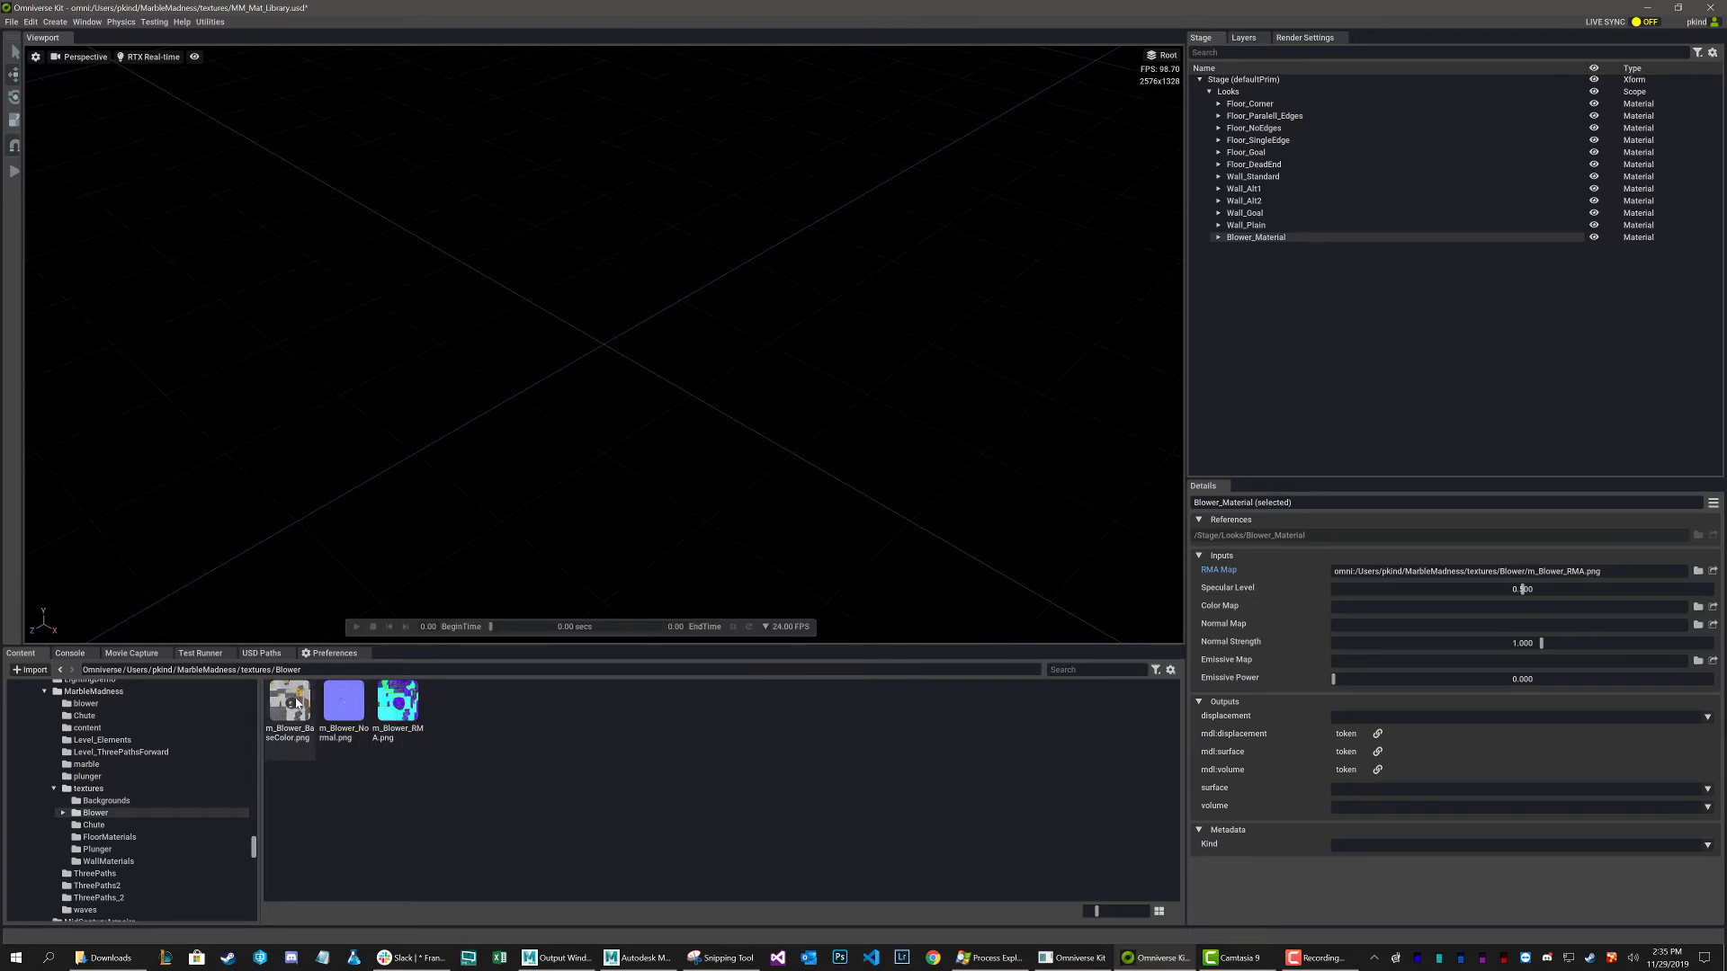
{"action": "left_click_drag", "start_coordinate": [291, 707], "coordinate": [1349, 608]}
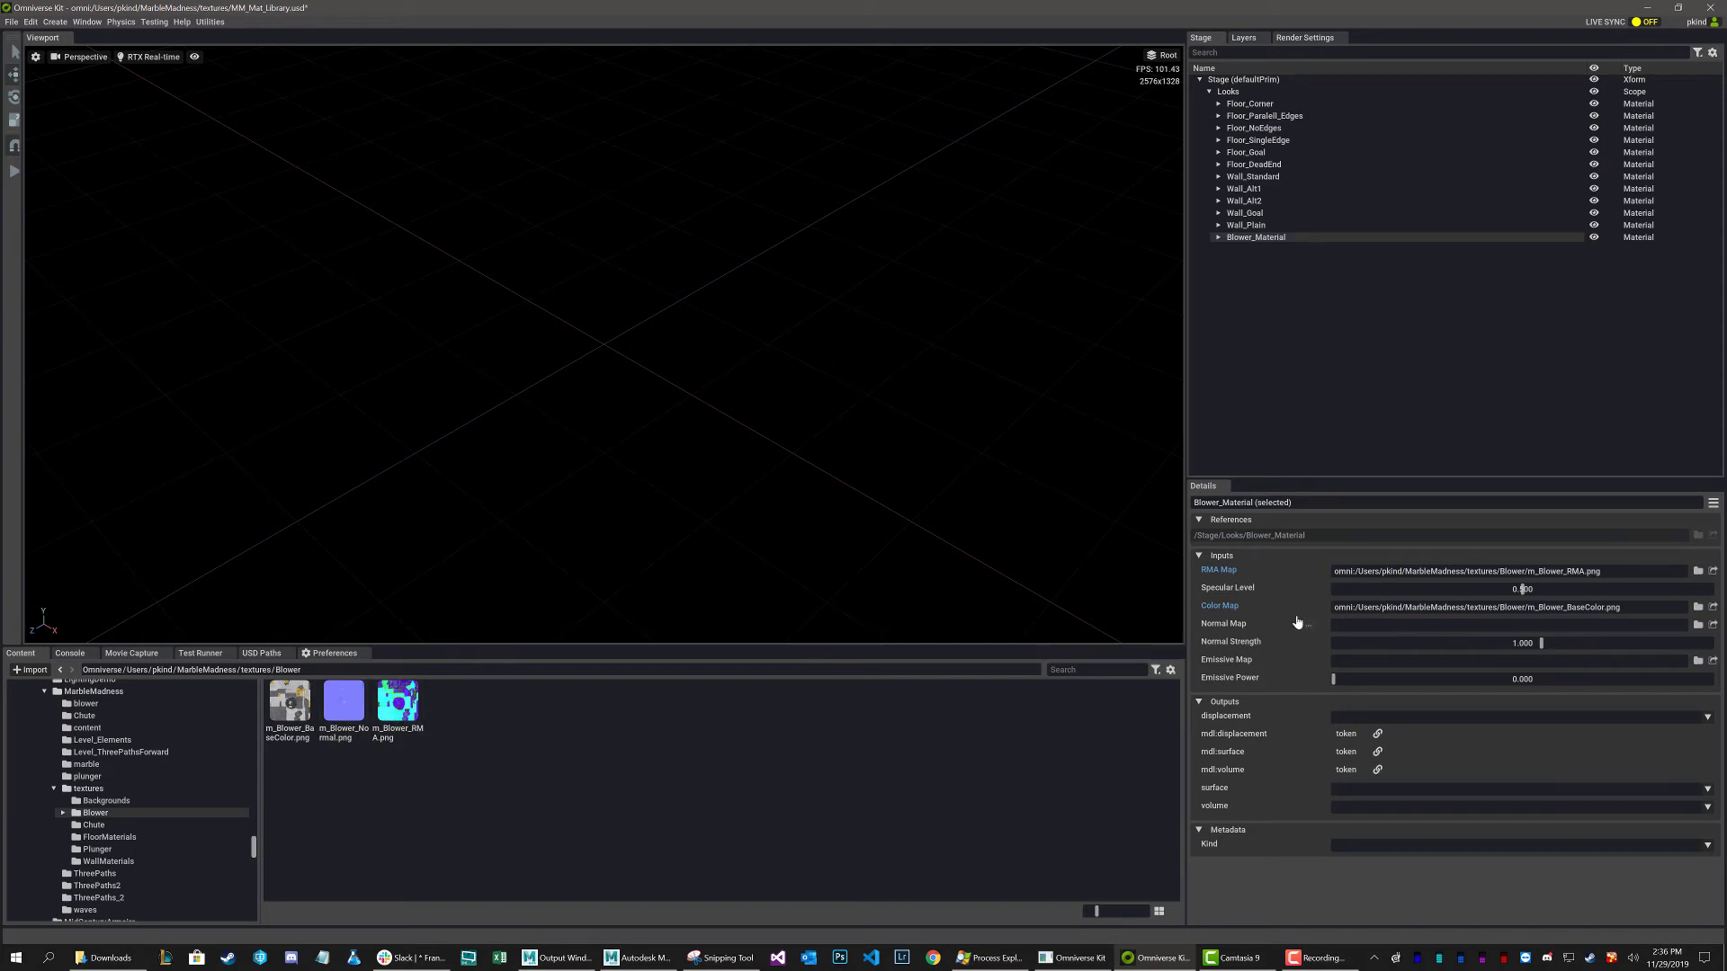
{"action": "left_click", "coordinate": [1416, 624]}
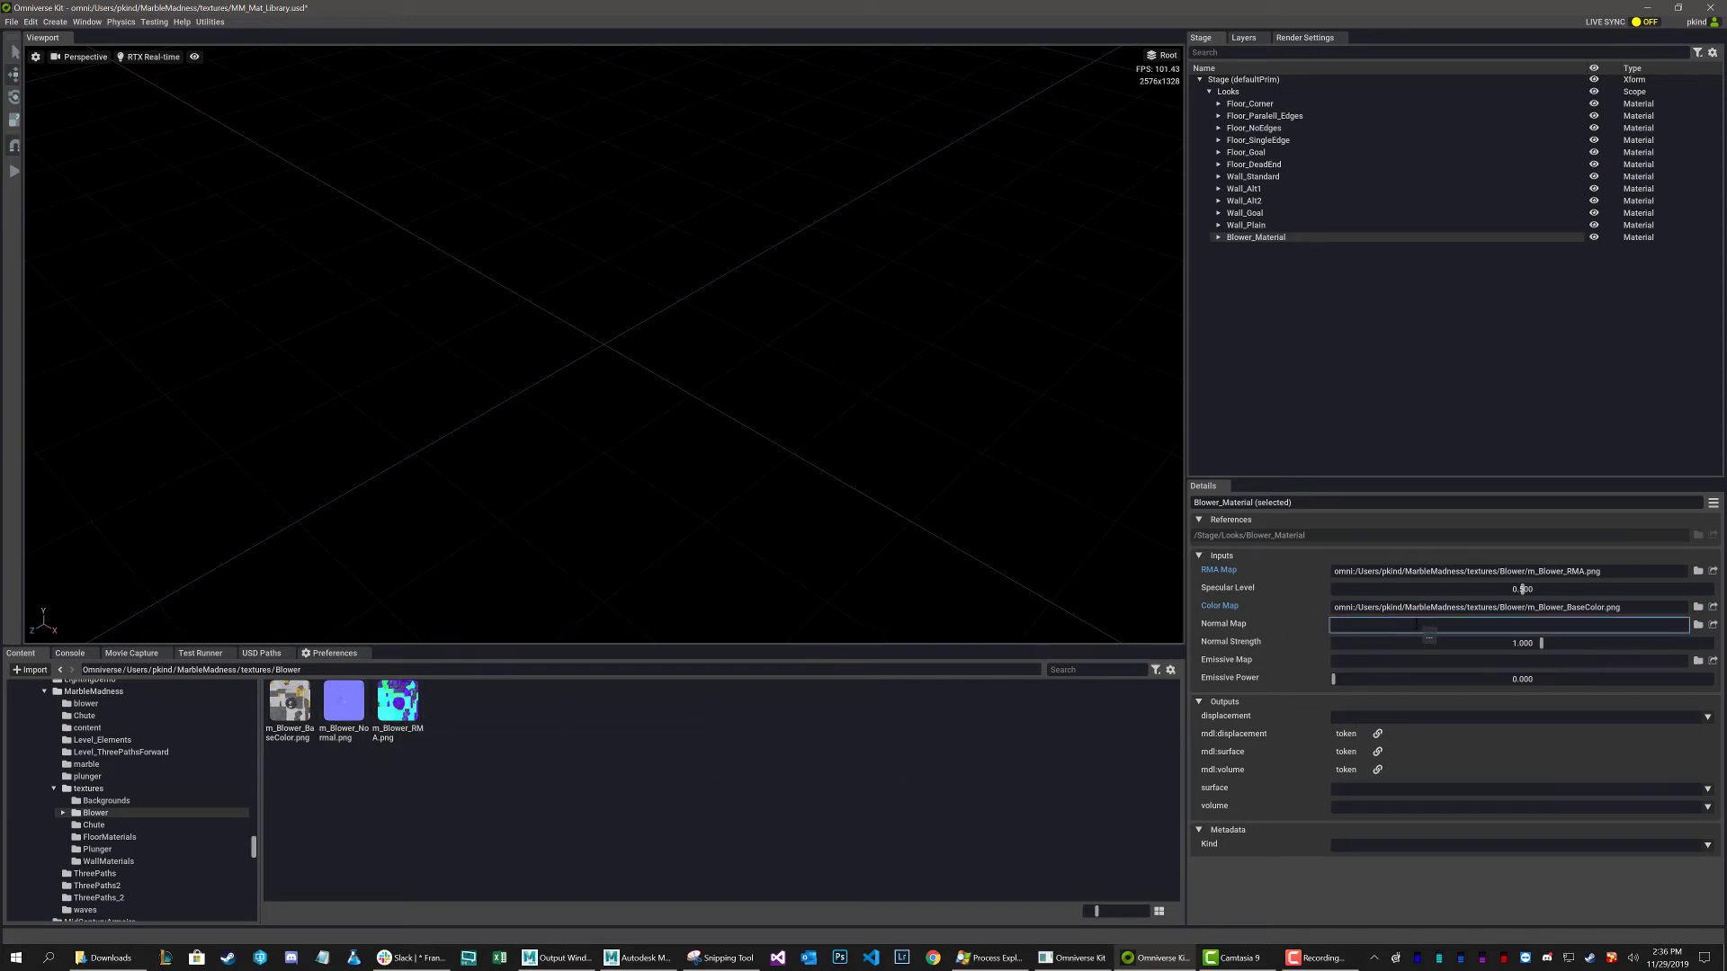
{"action": "type", "text": "omni:/Users/pkind/MarbleMadness/textures/Blower/m_Blower_Normal.png"}
{"action": "key", "text": "Return"}
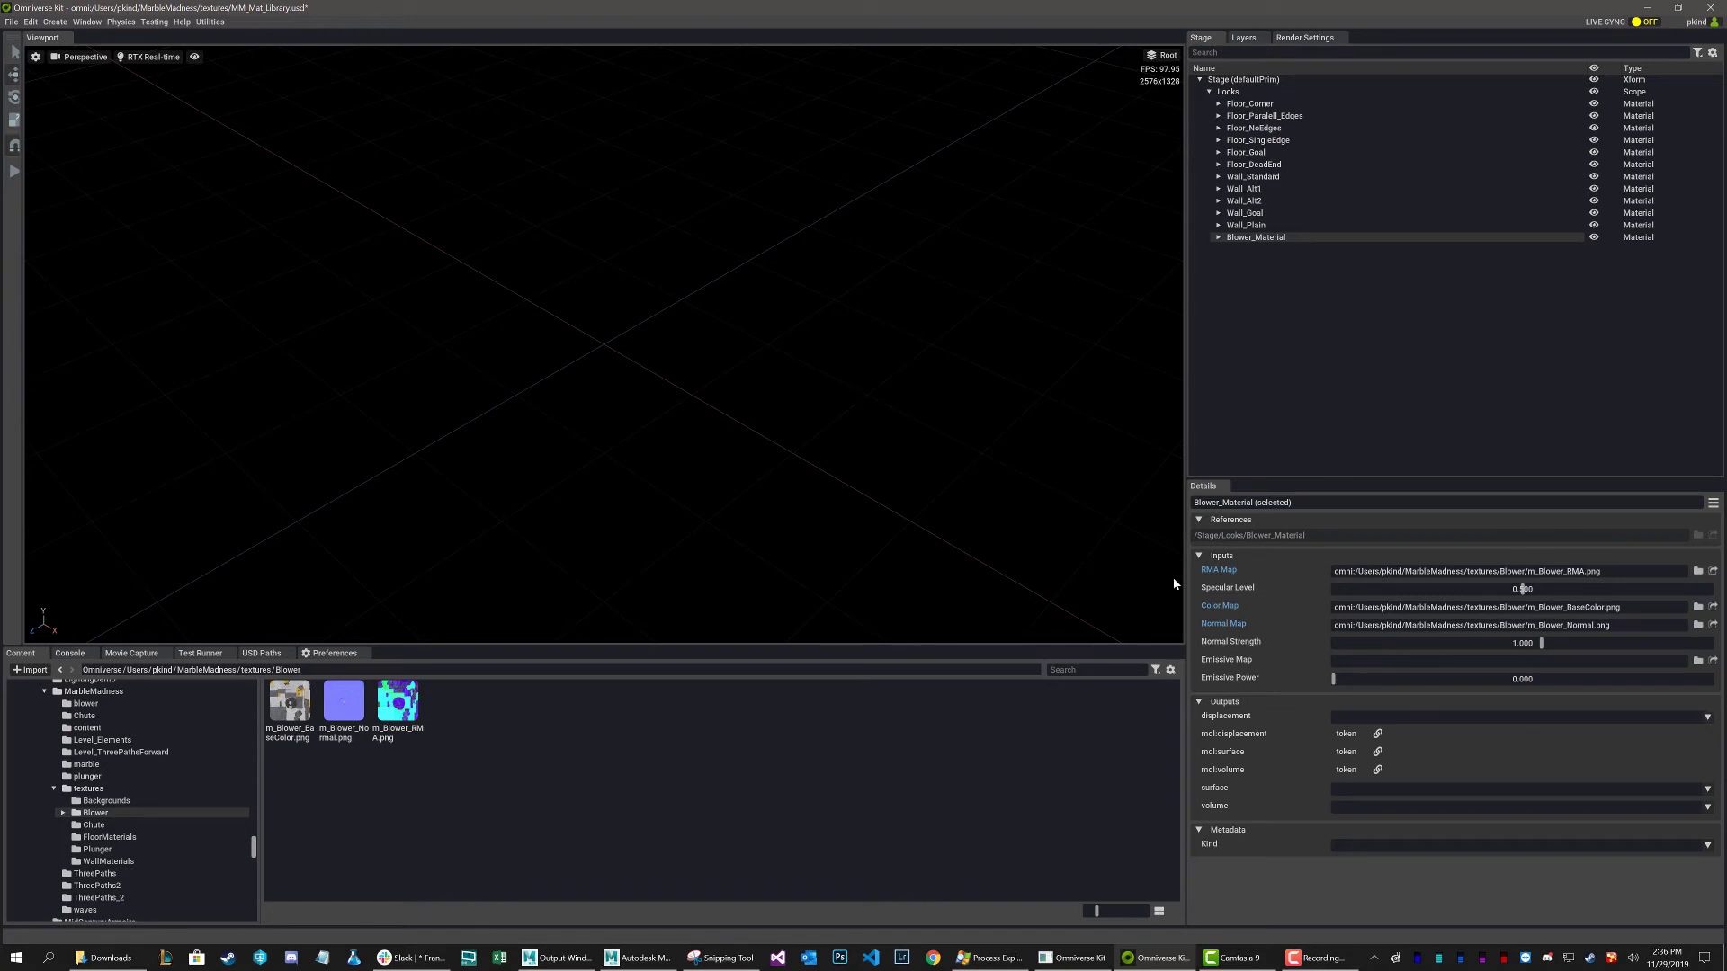
Save MM_Mat_Library with File > Save
{"action": "left_click", "coordinate": [30, 22]}
{"action": "left_click", "coordinate": [12, 21]}
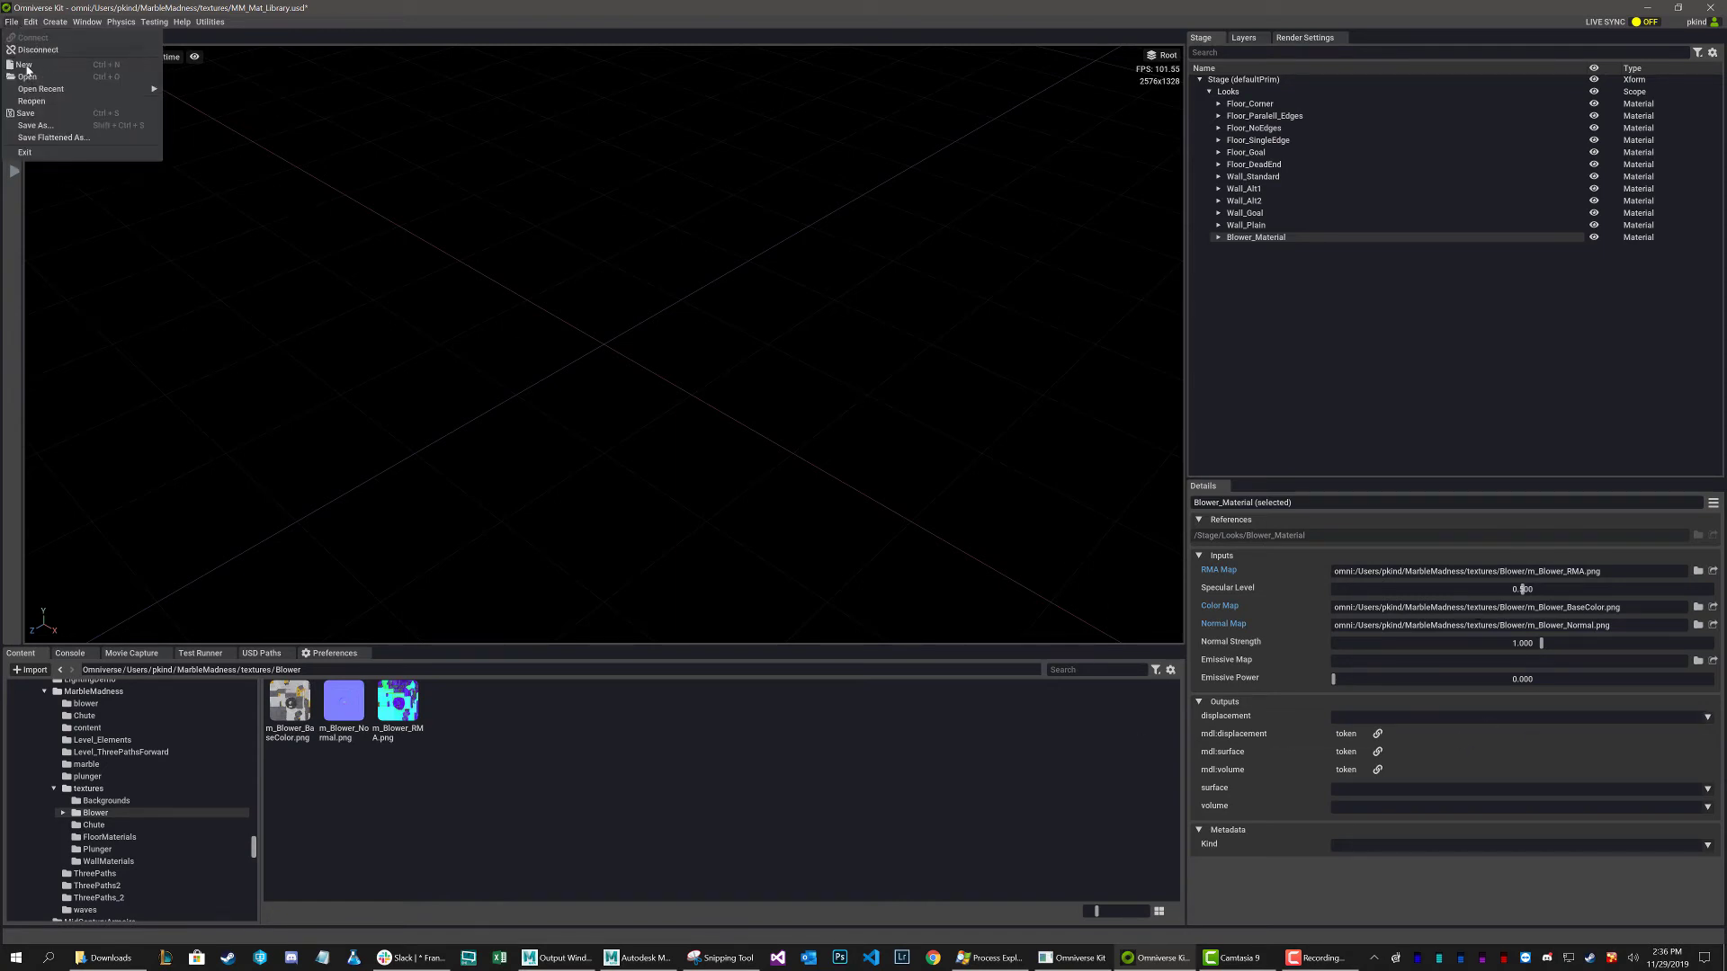
{"action": "left_click", "coordinate": [30, 105]}
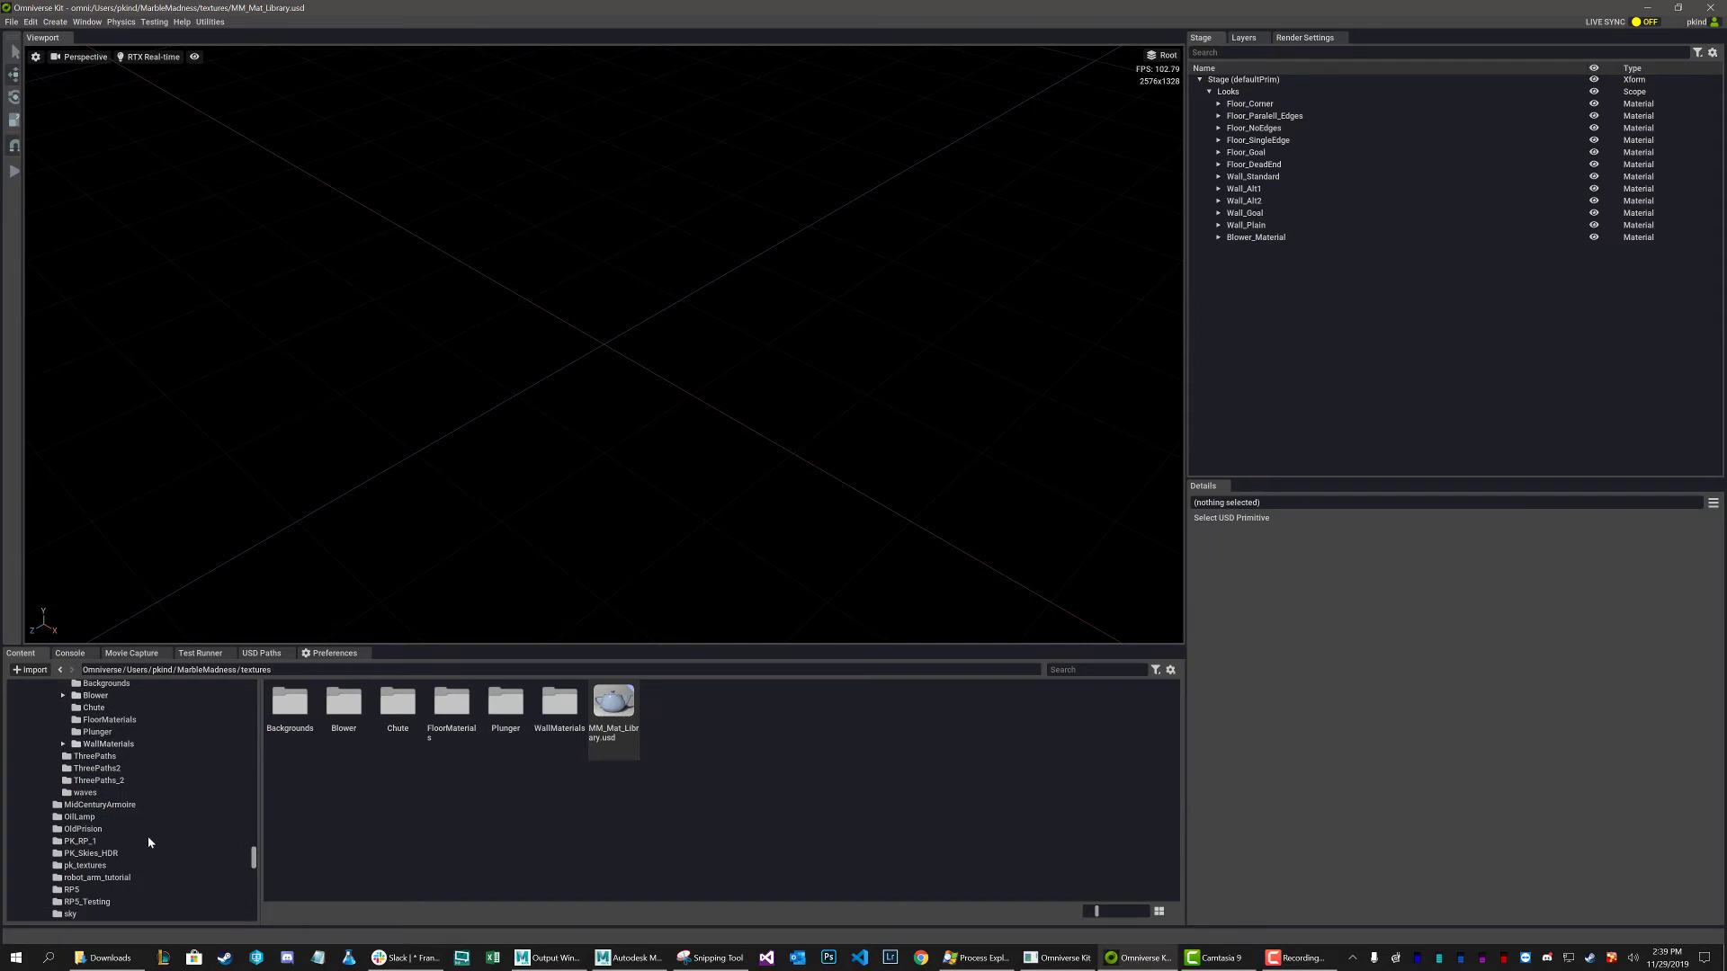
Browse the Content tree to the simple_cube folder
{"action": "left_click", "coordinate": [44, 715]}
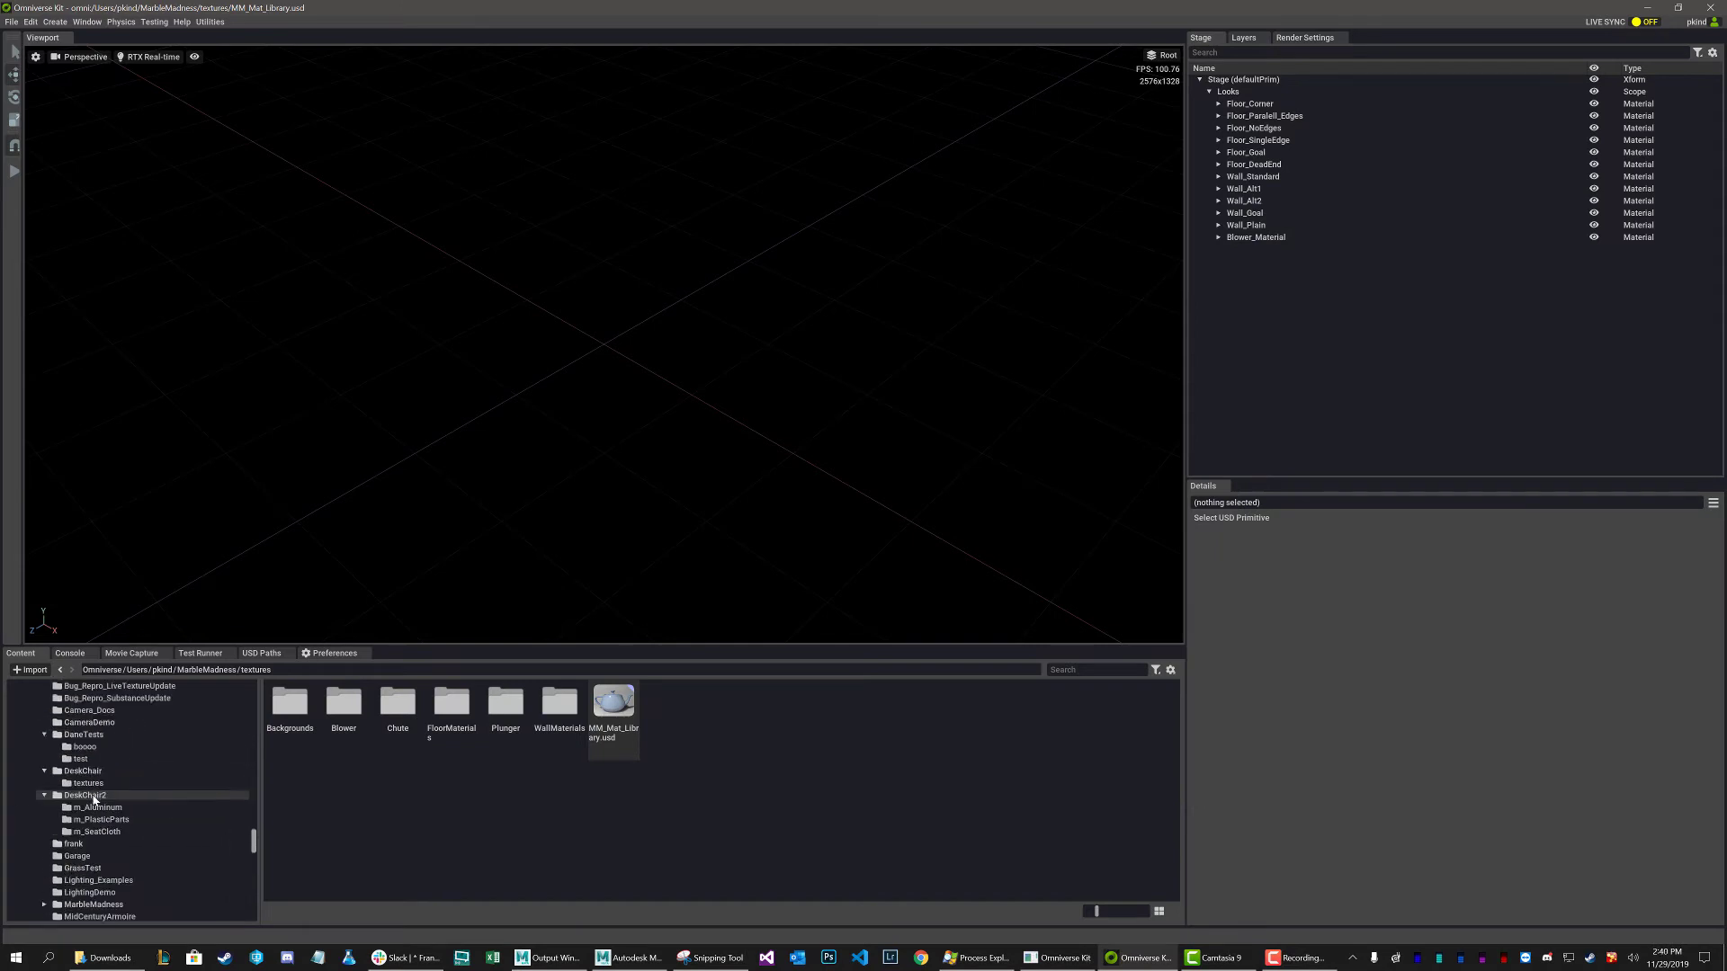
{"action": "scroll", "coordinate": [81, 773], "scroll_direction": "up", "scroll_amount": 3}
{"action": "left_click", "coordinate": [65, 803]}
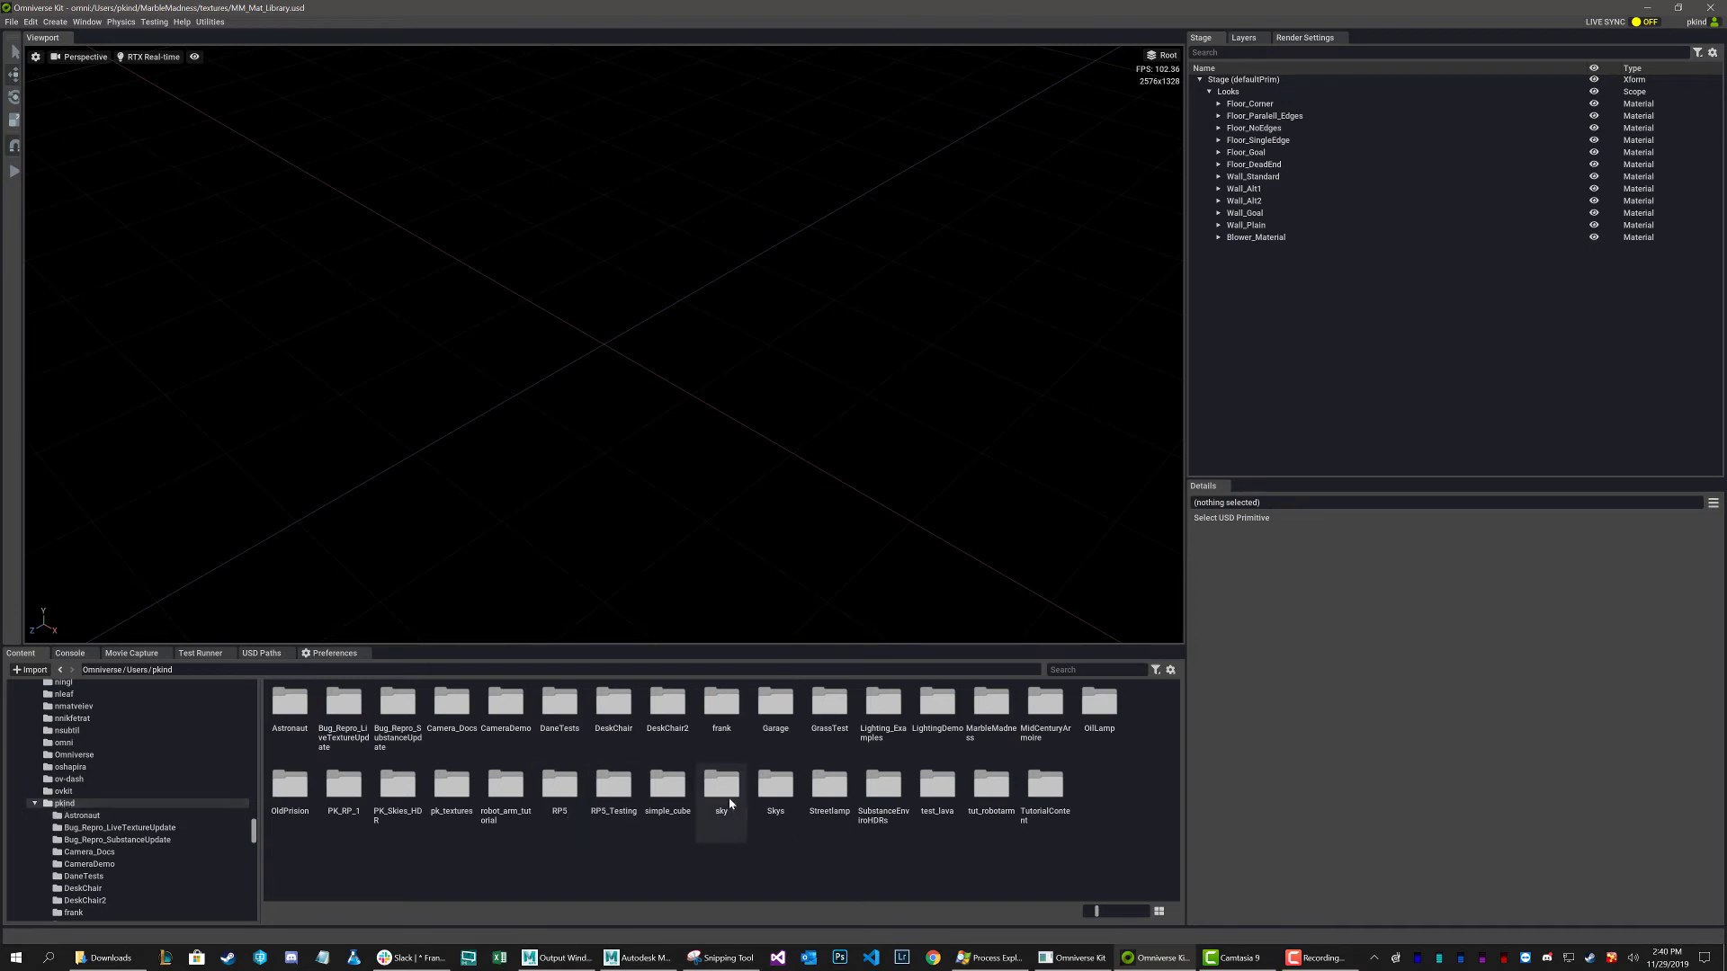
{"action": "double_click", "coordinate": [666, 787]}
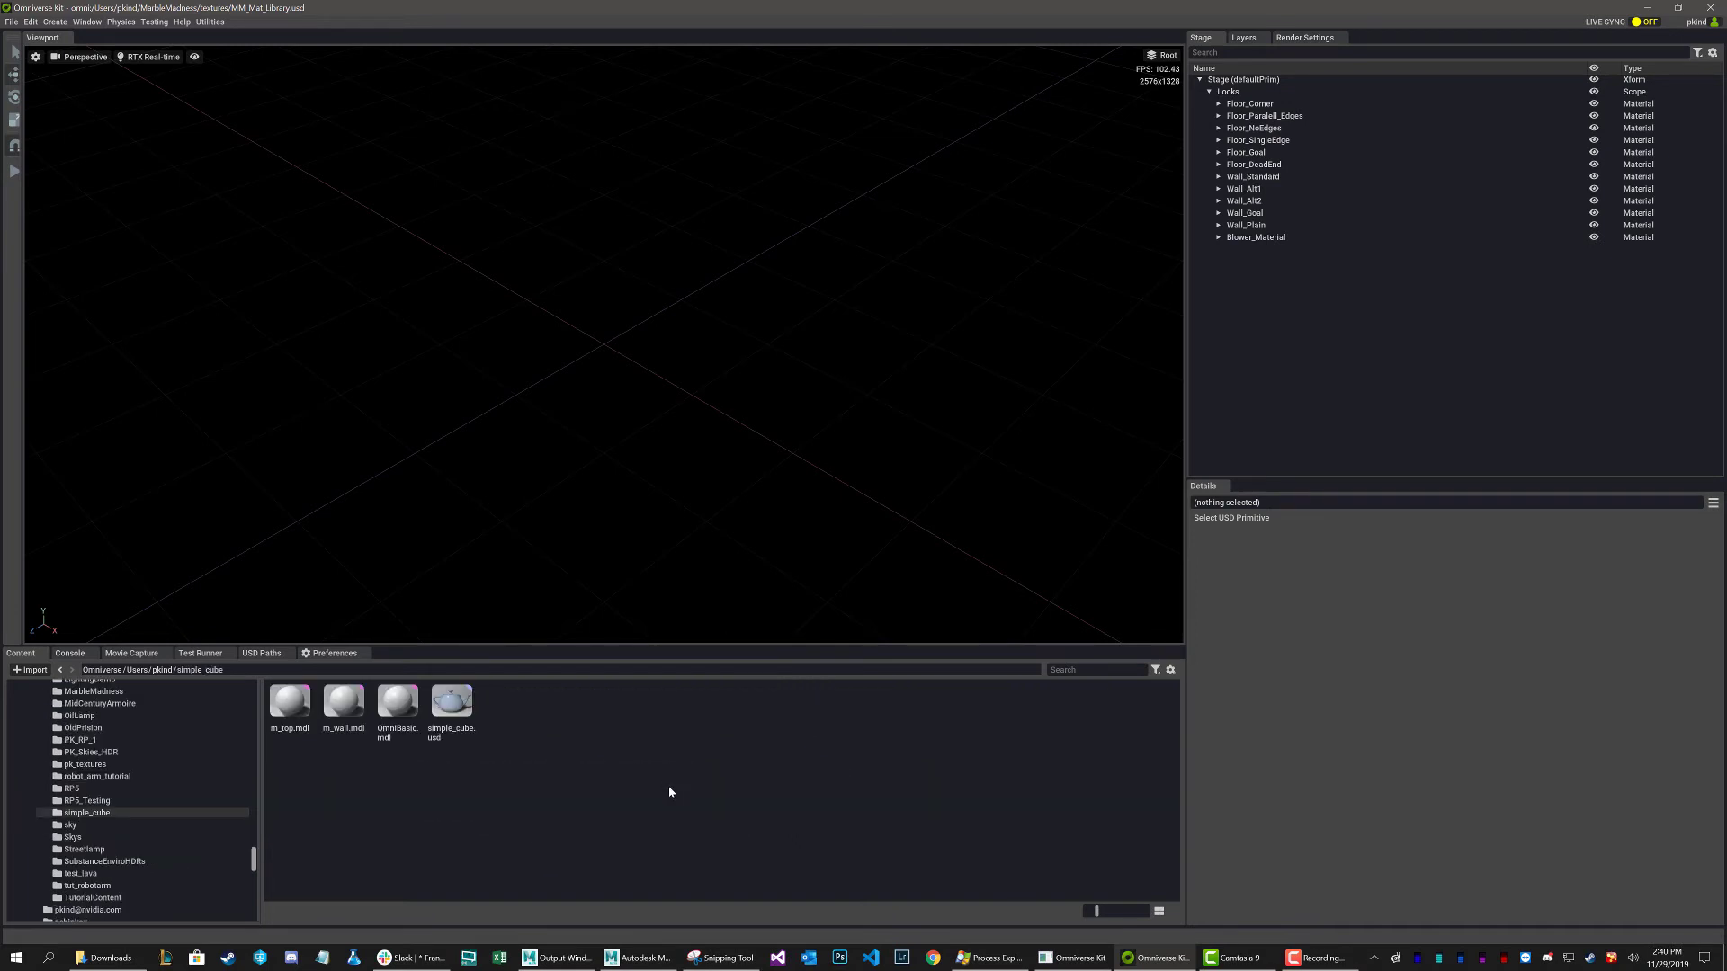
Open simple_cube.usd and delete its Looks scope and materials
{"action": "double_click", "coordinate": [453, 706]}
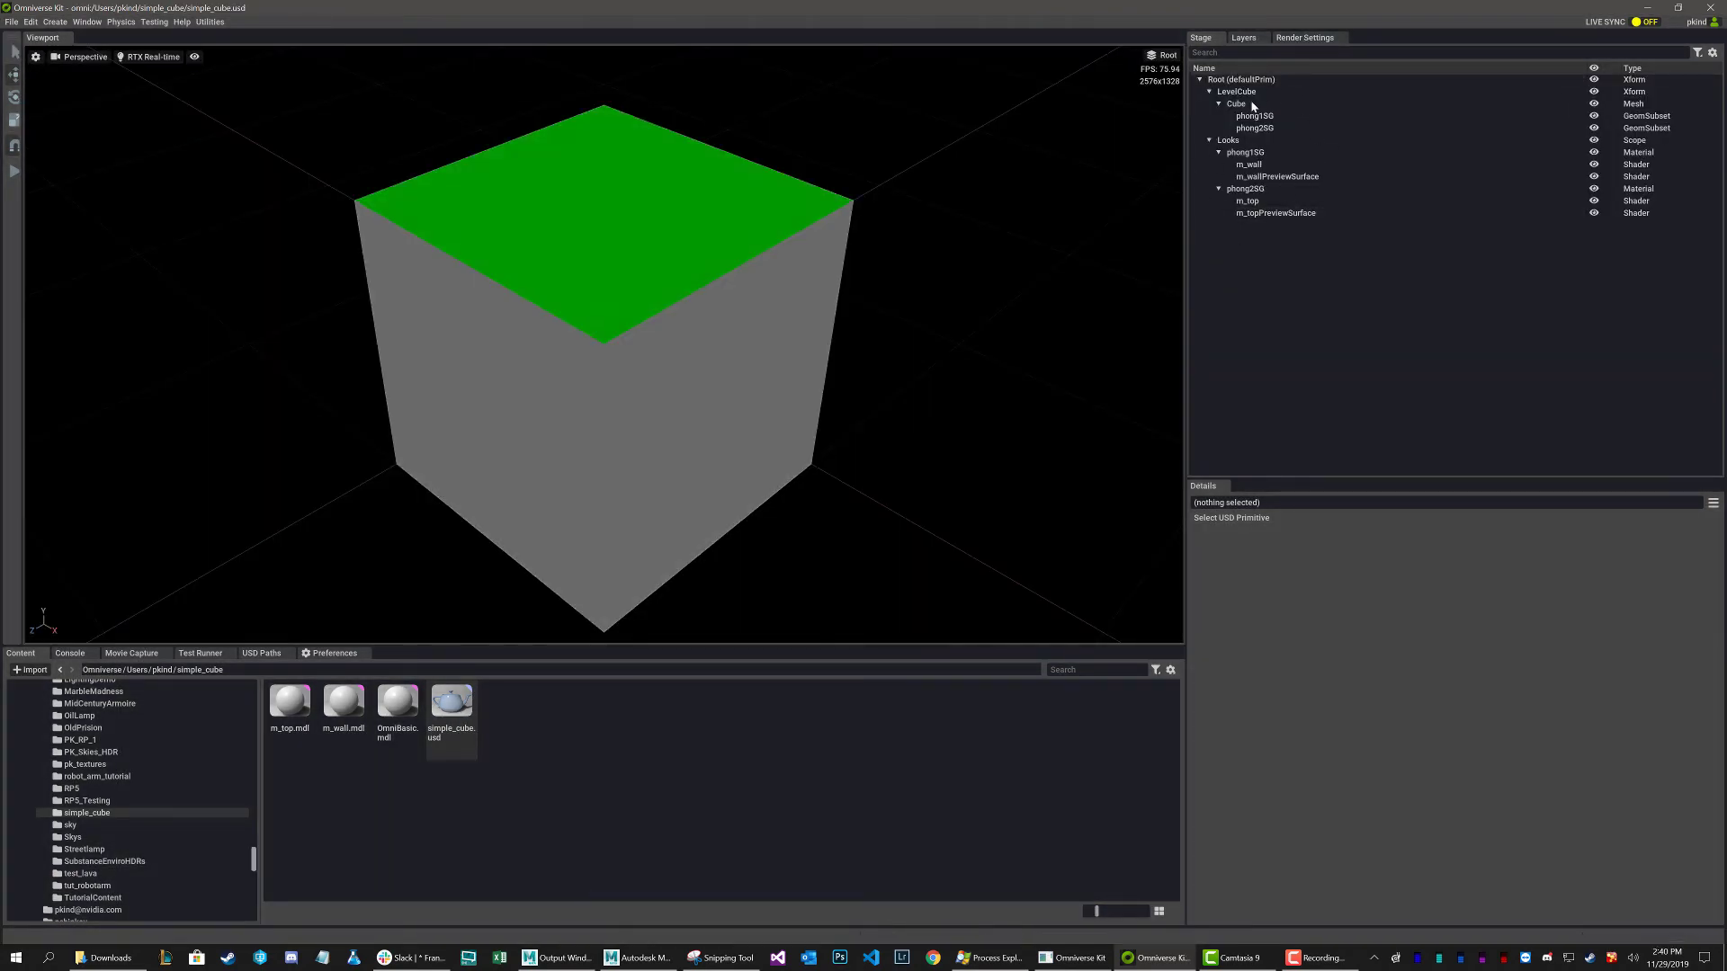
{"action": "left_click", "coordinate": [1253, 141]}
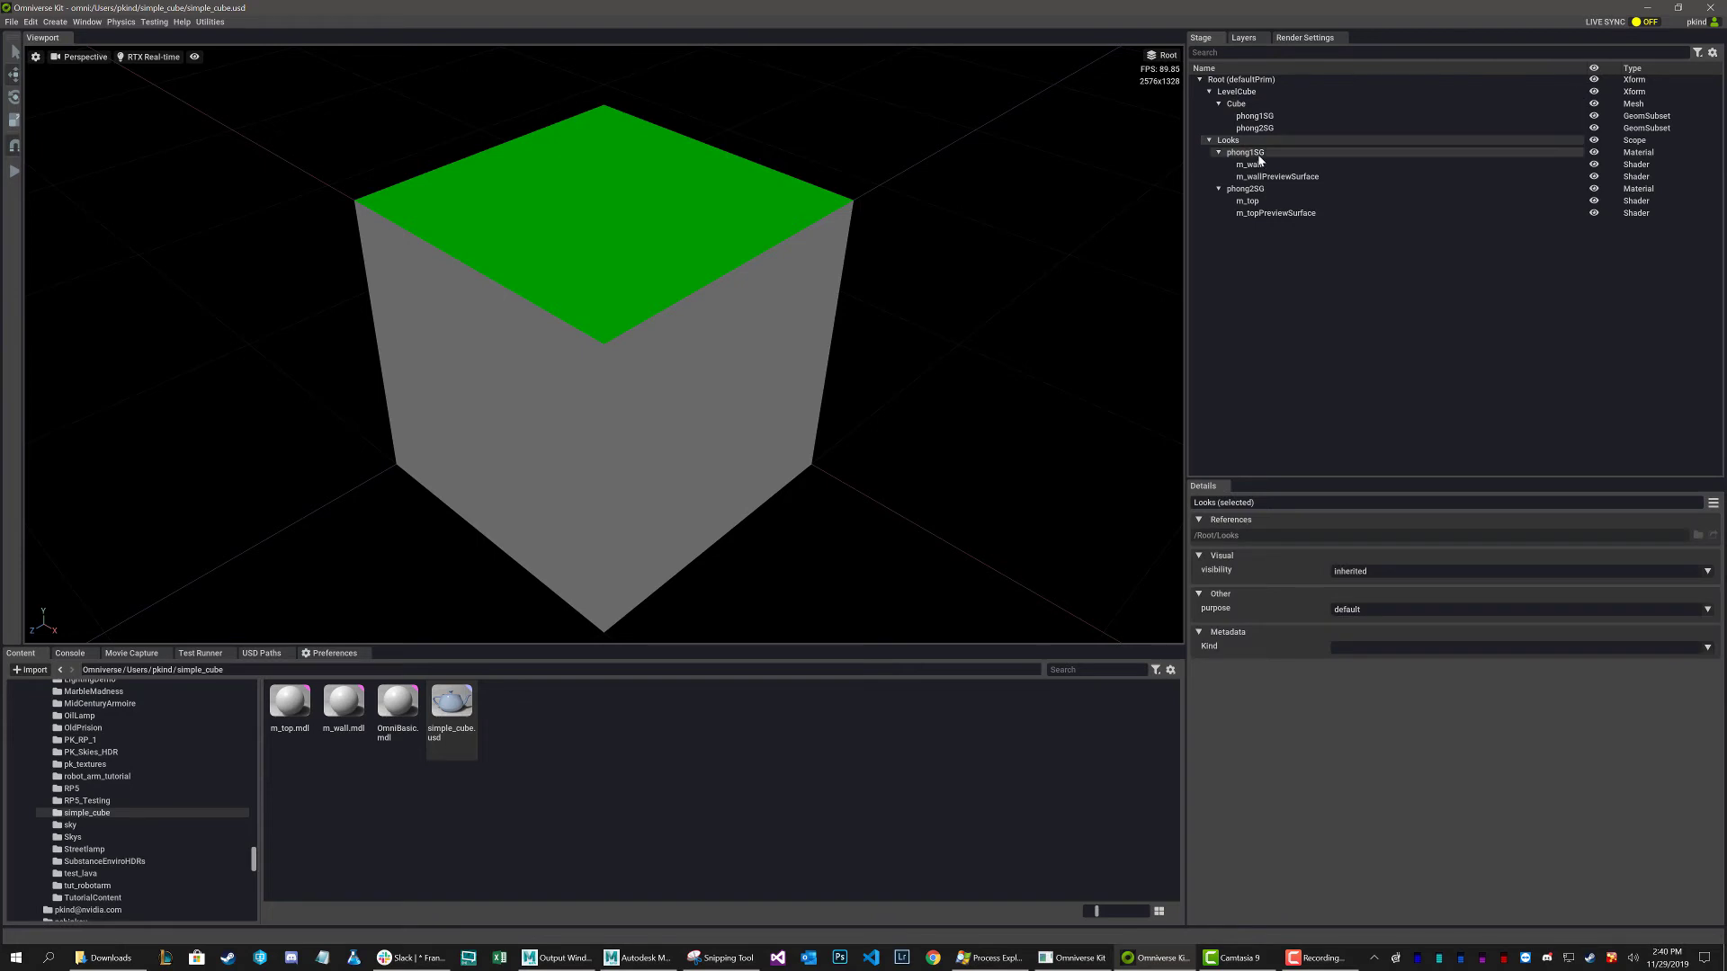
{"action": "key", "text": "Delete"}
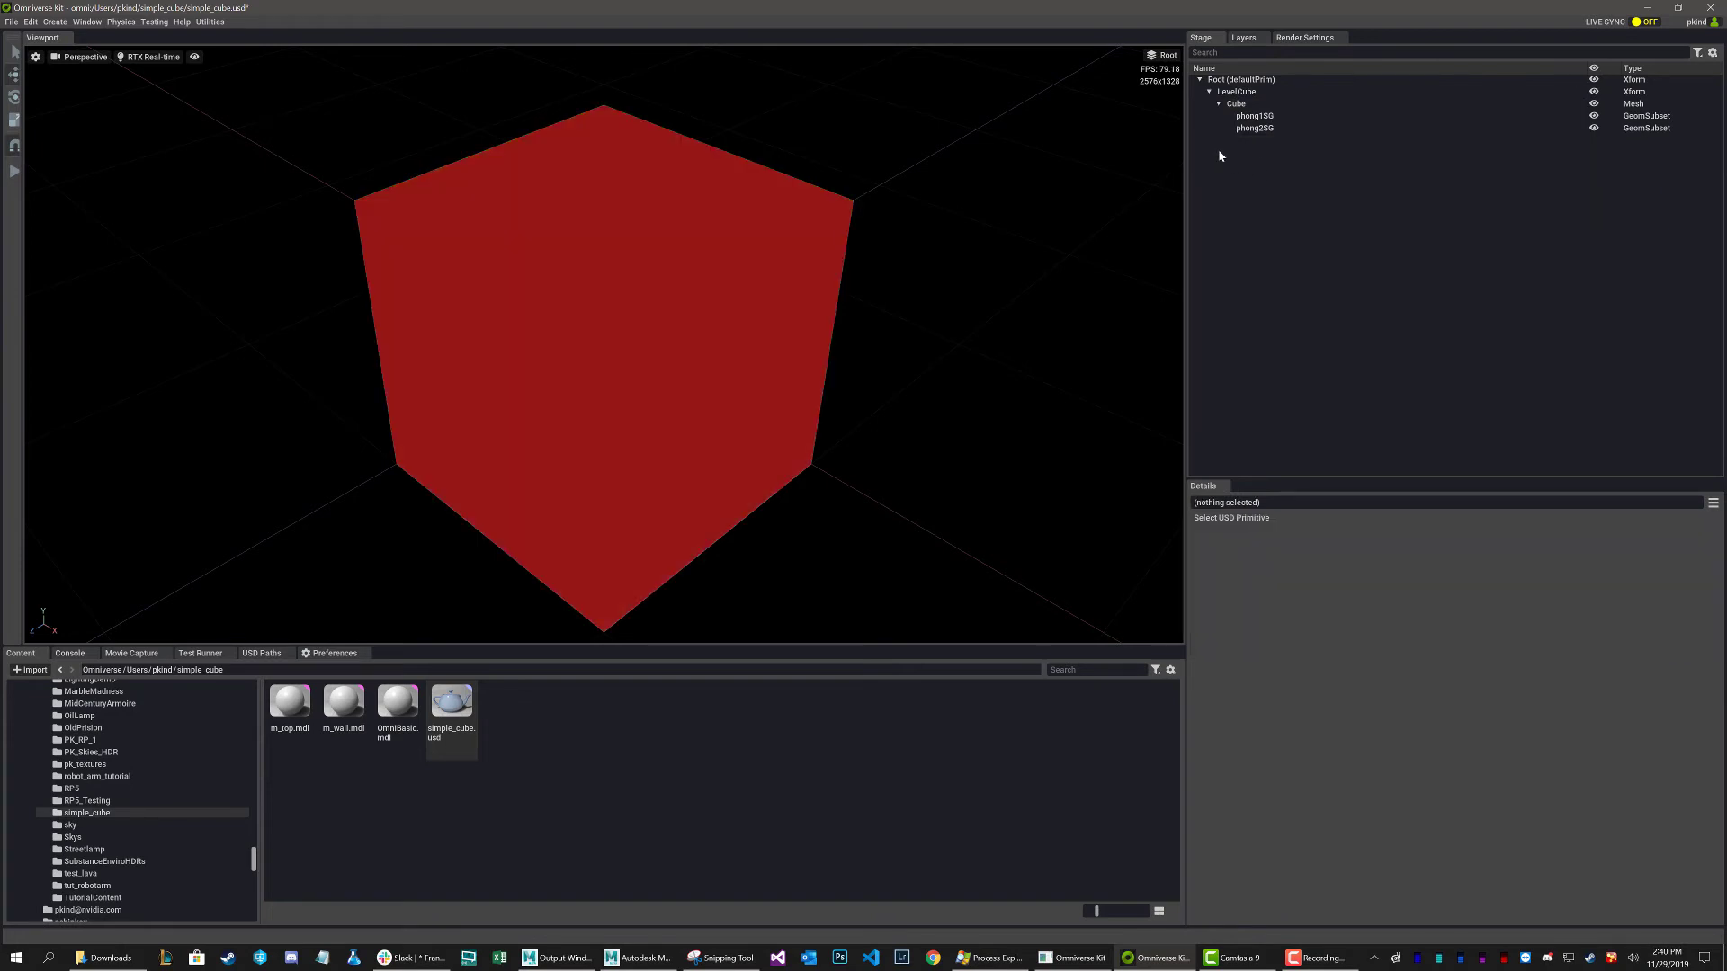
{"action": "scroll", "coordinate": [133, 780], "scroll_direction": "up", "scroll_amount": 3}
{"action": "scroll", "coordinate": [135, 781], "scroll_direction": "down", "scroll_amount": 3}
{"action": "scroll", "coordinate": [134, 784], "scroll_direction": "up", "scroll_amount": 3}
Reference MM_Mat_Library.usd from MarbleMadness/textures into the simple_cube stage
{"action": "left_click", "coordinate": [94, 786]}
{"action": "double_click", "coordinate": [669, 707]}
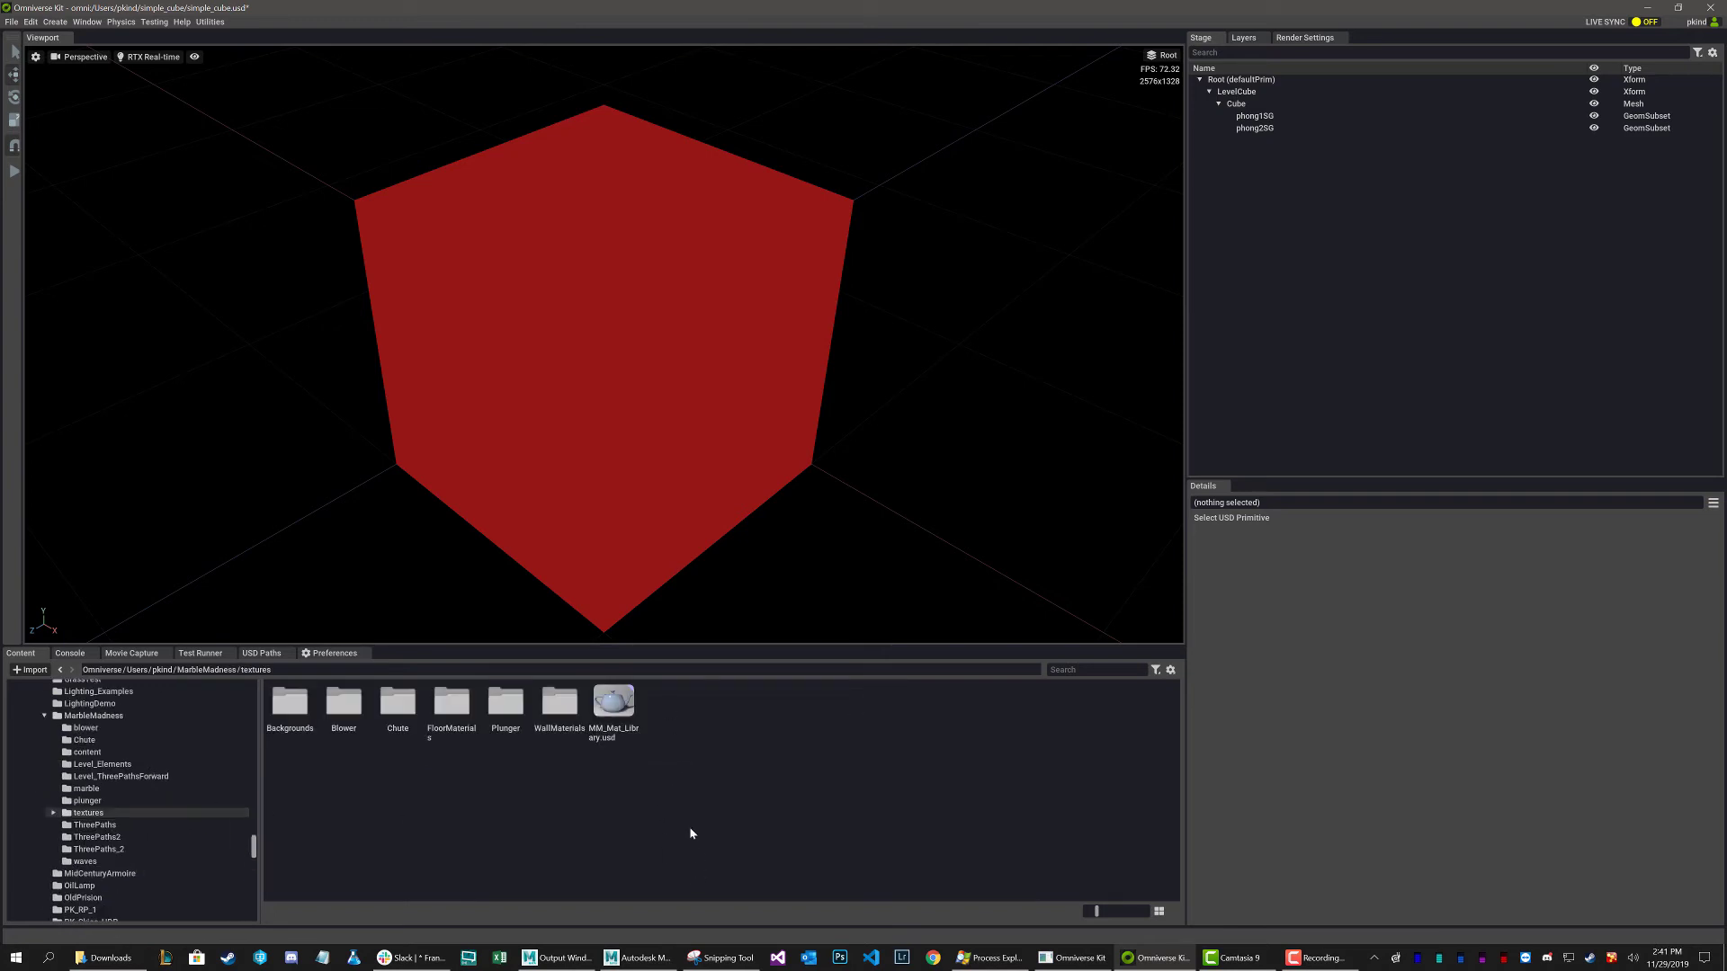
{"action": "left_click_drag", "start_coordinate": [1177, 603], "coordinate": [1295, 258]}
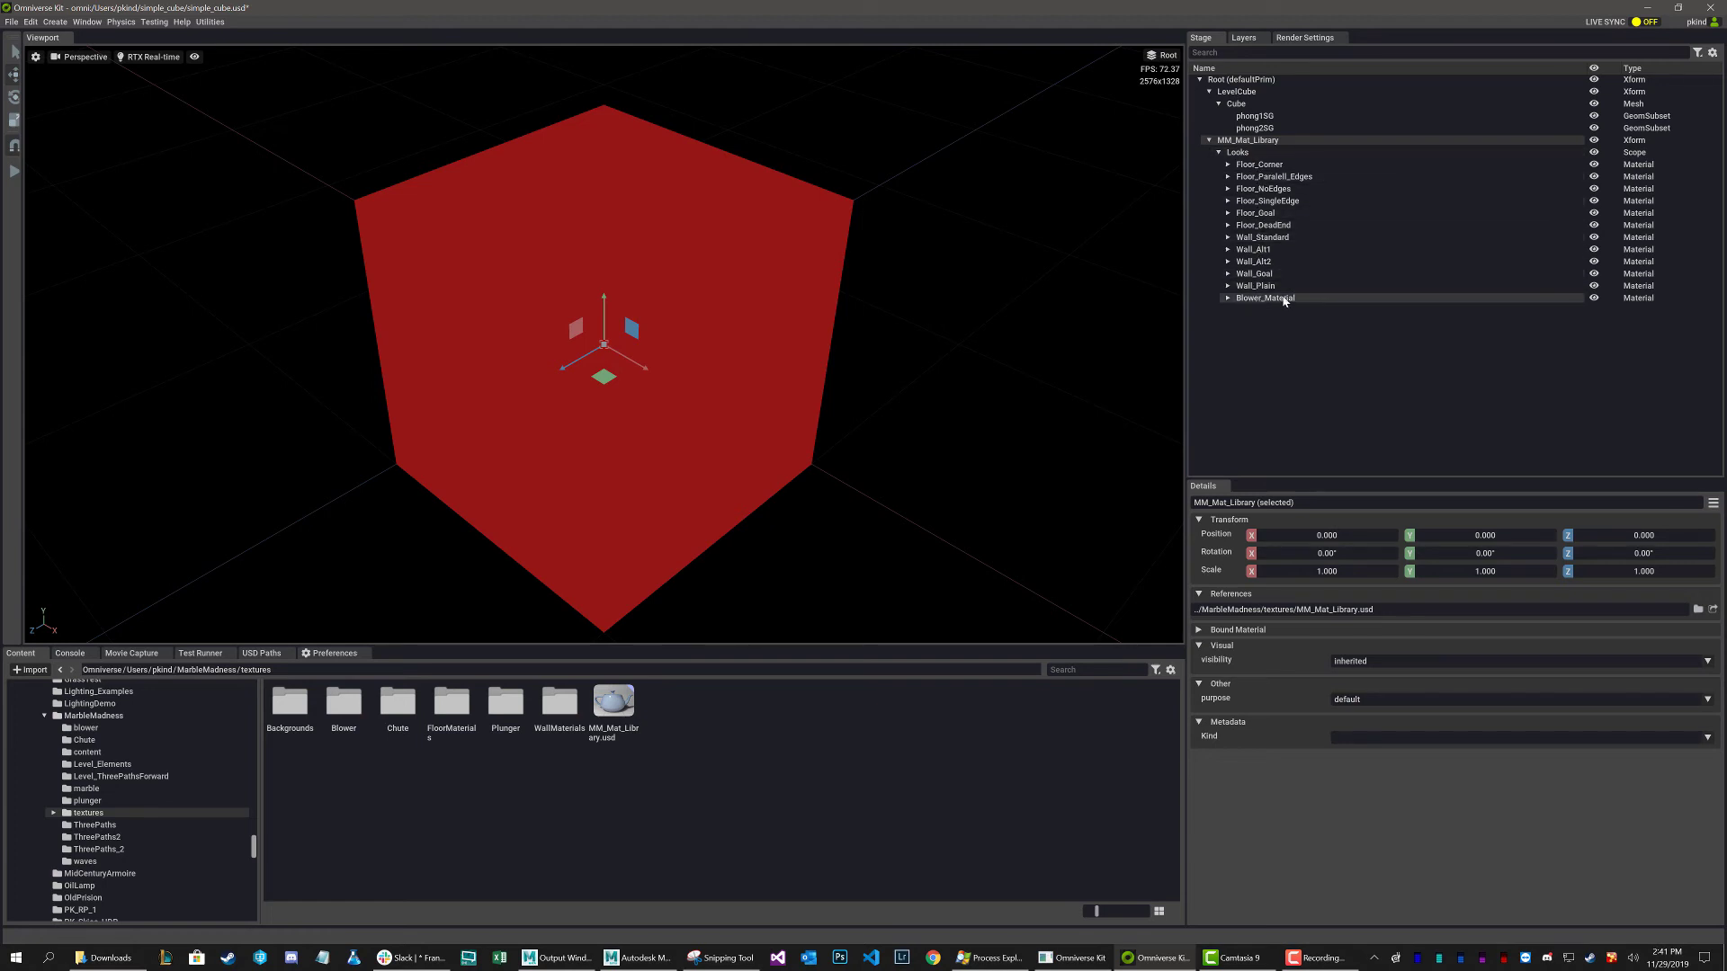
Rename the phong1SG subset to Walls
{"action": "left_click", "coordinate": [1263, 118]}
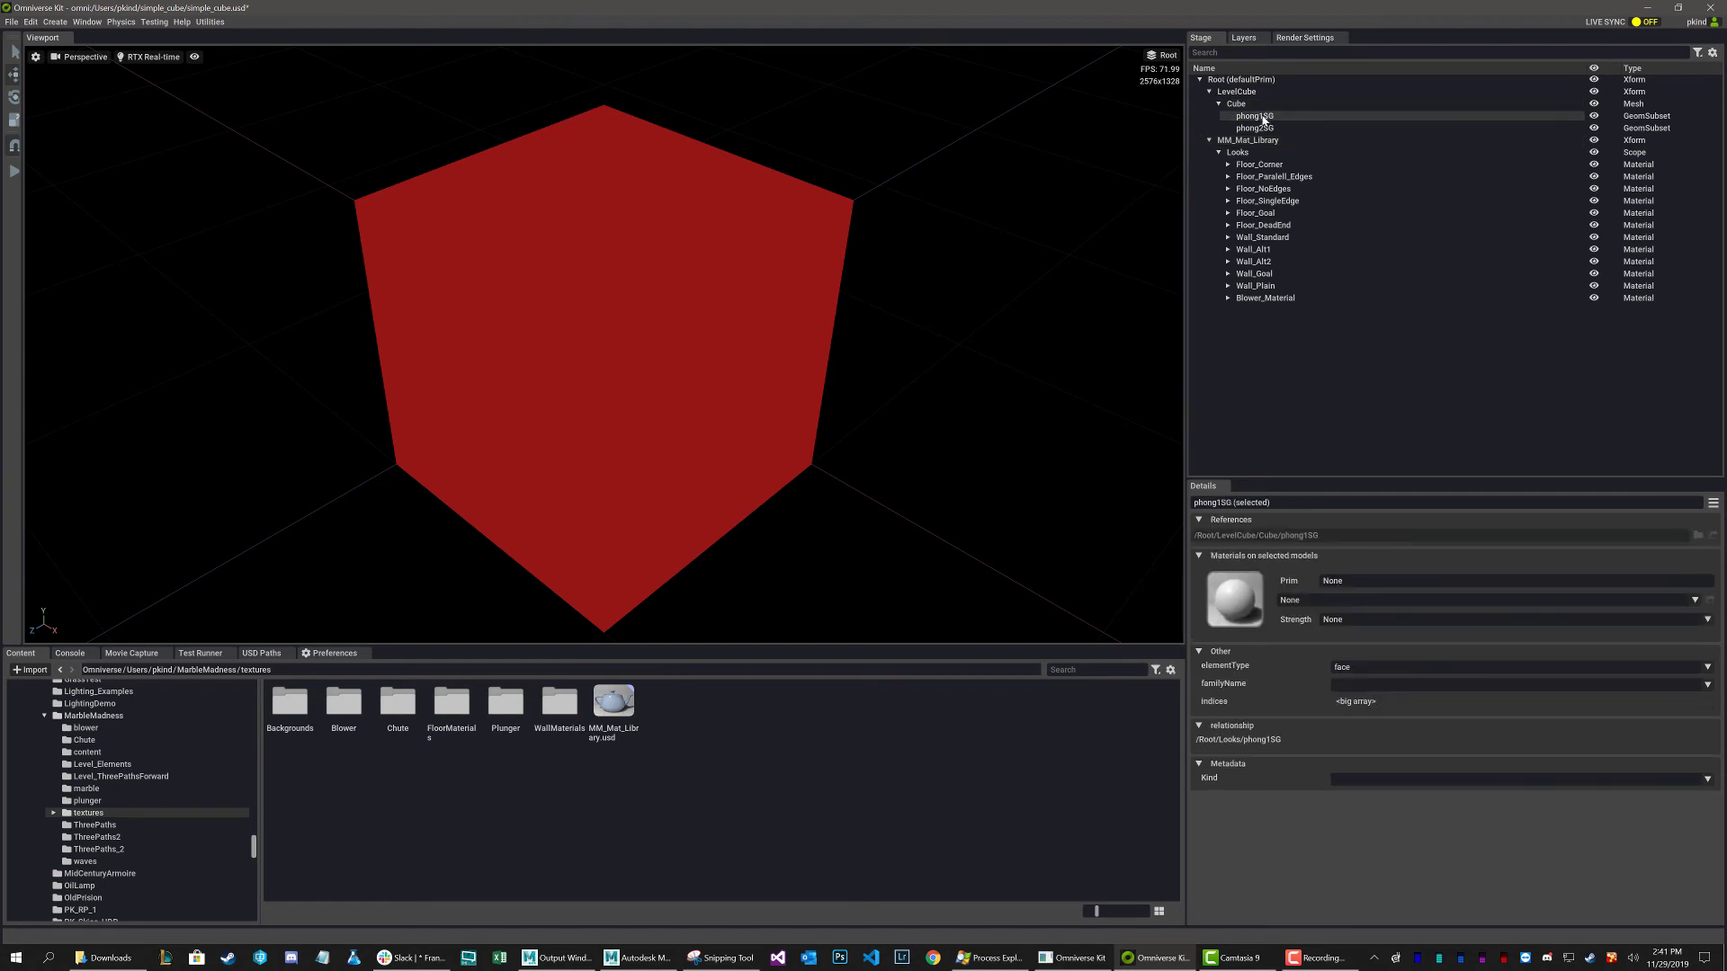
{"action": "double_click", "coordinate": [1261, 116]}
{"action": "type", "text": "Walls"}
{"action": "key", "text": "Return"}
Bind the library's Wall_Plain material to the Walls subset
{"action": "left_click", "coordinate": [1268, 128]}
{"action": "left_click", "coordinate": [1329, 601]}
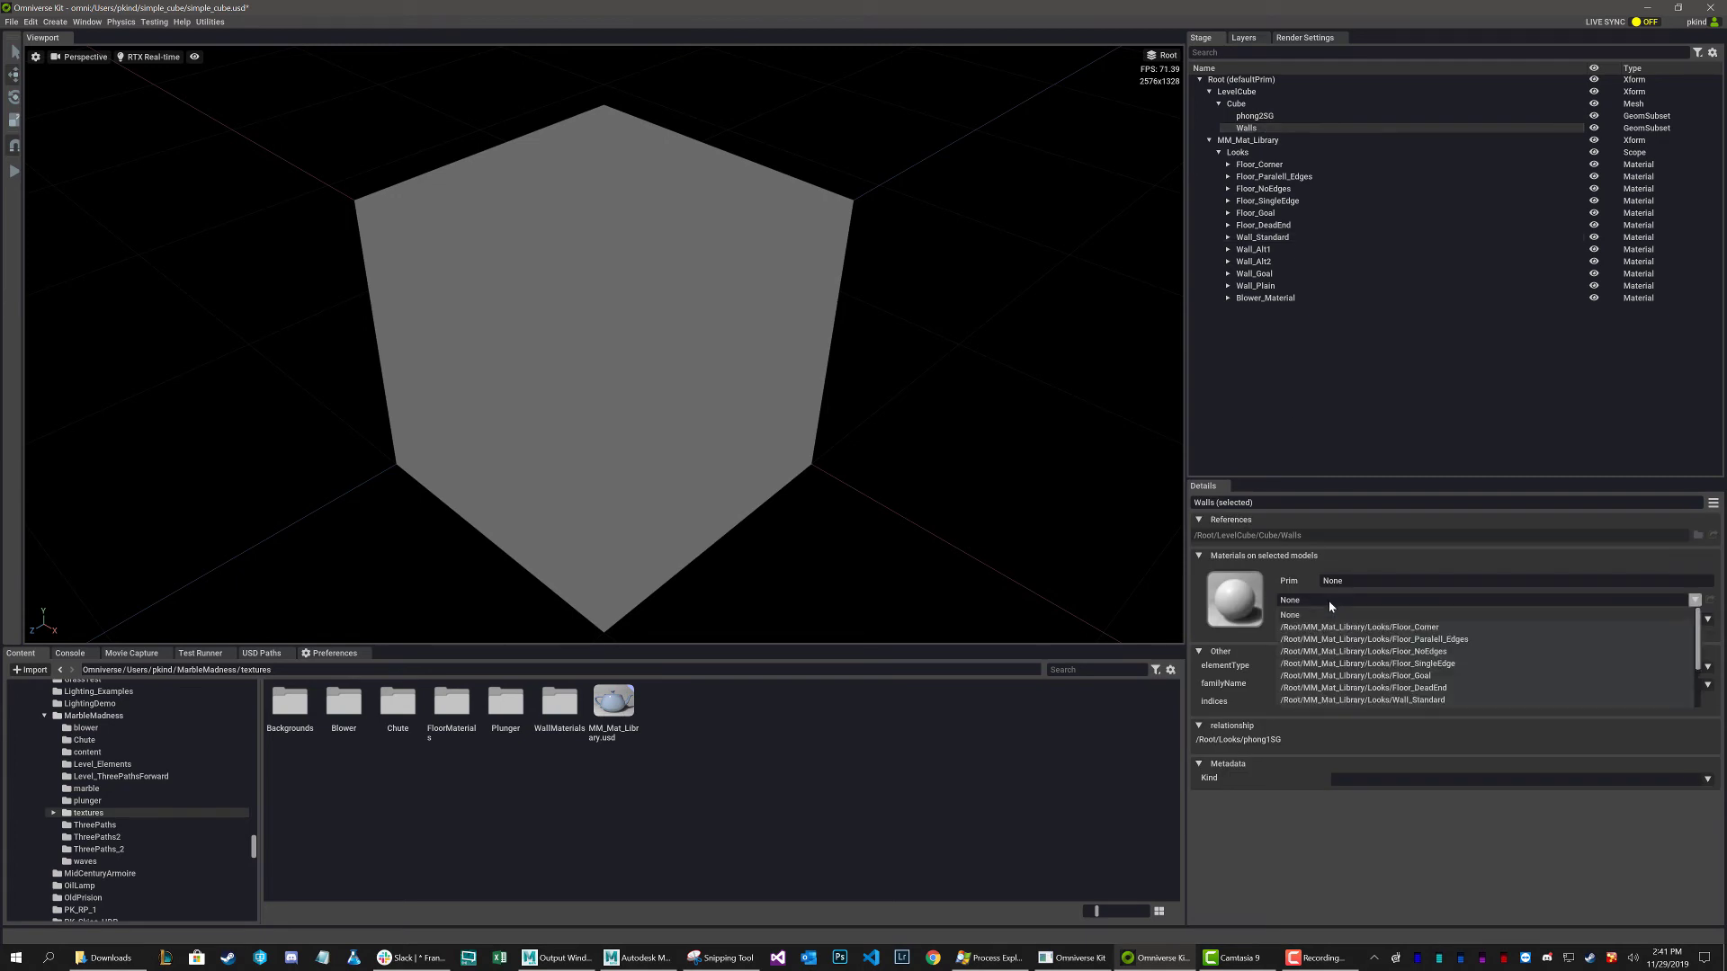
{"action": "scroll", "coordinate": [1390, 690], "scroll_direction": "down", "scroll_amount": 3}
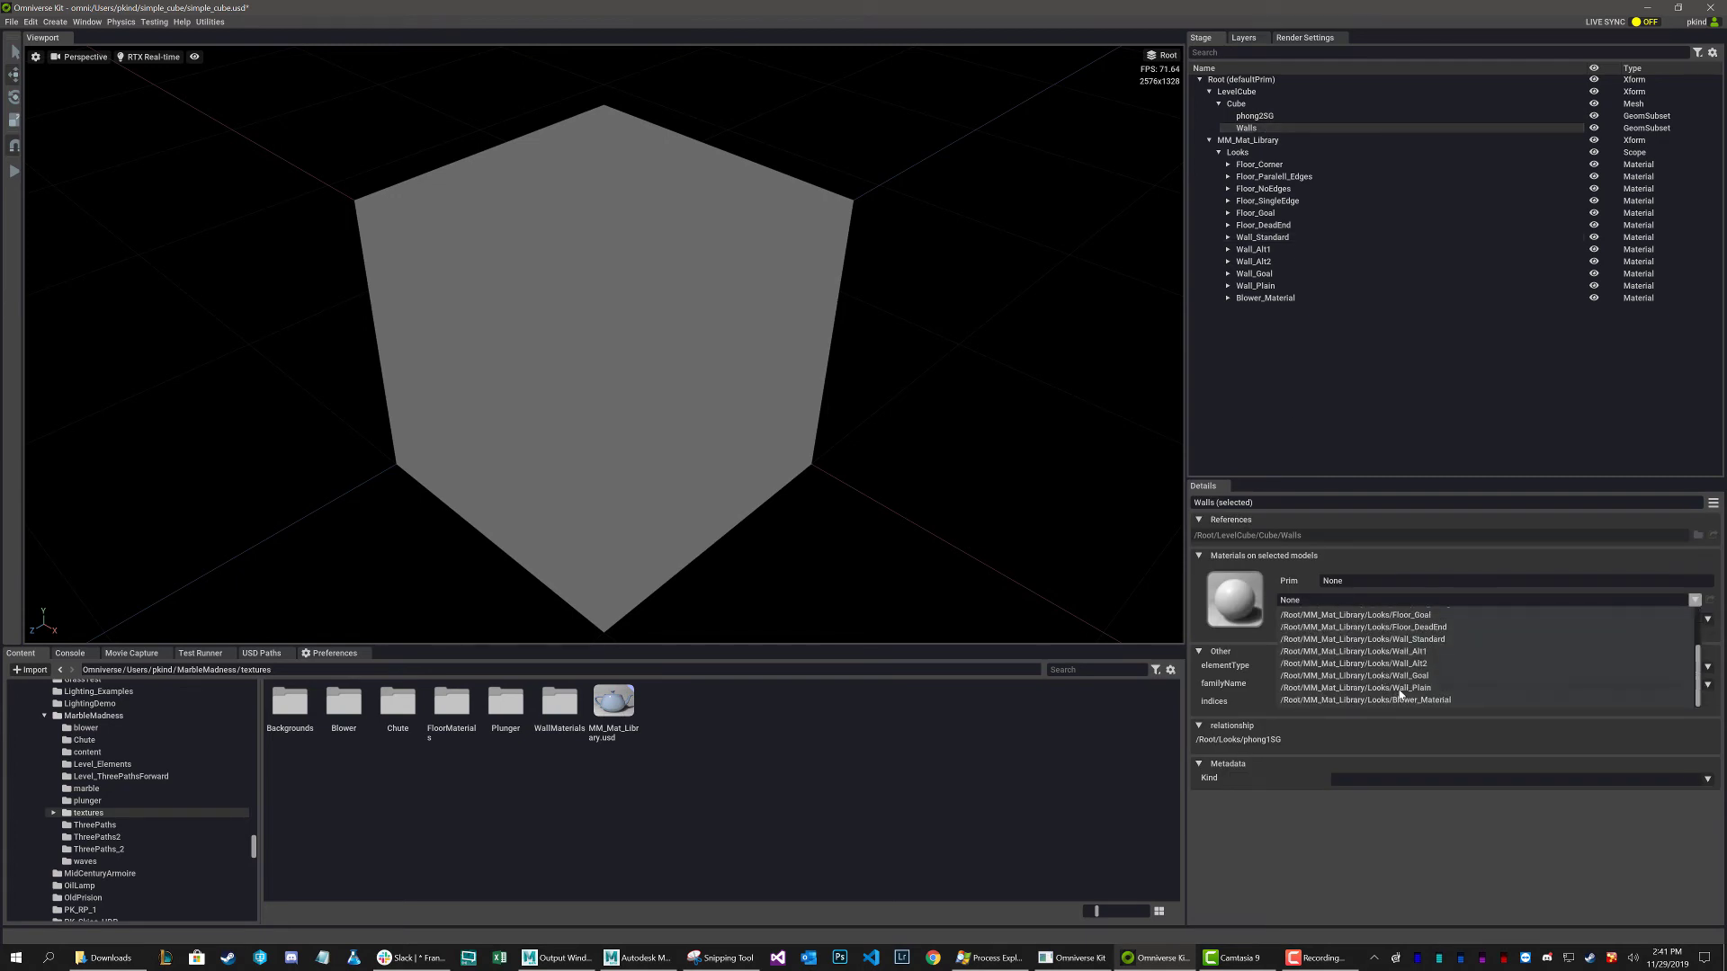
{"action": "left_click", "coordinate": [1395, 688]}
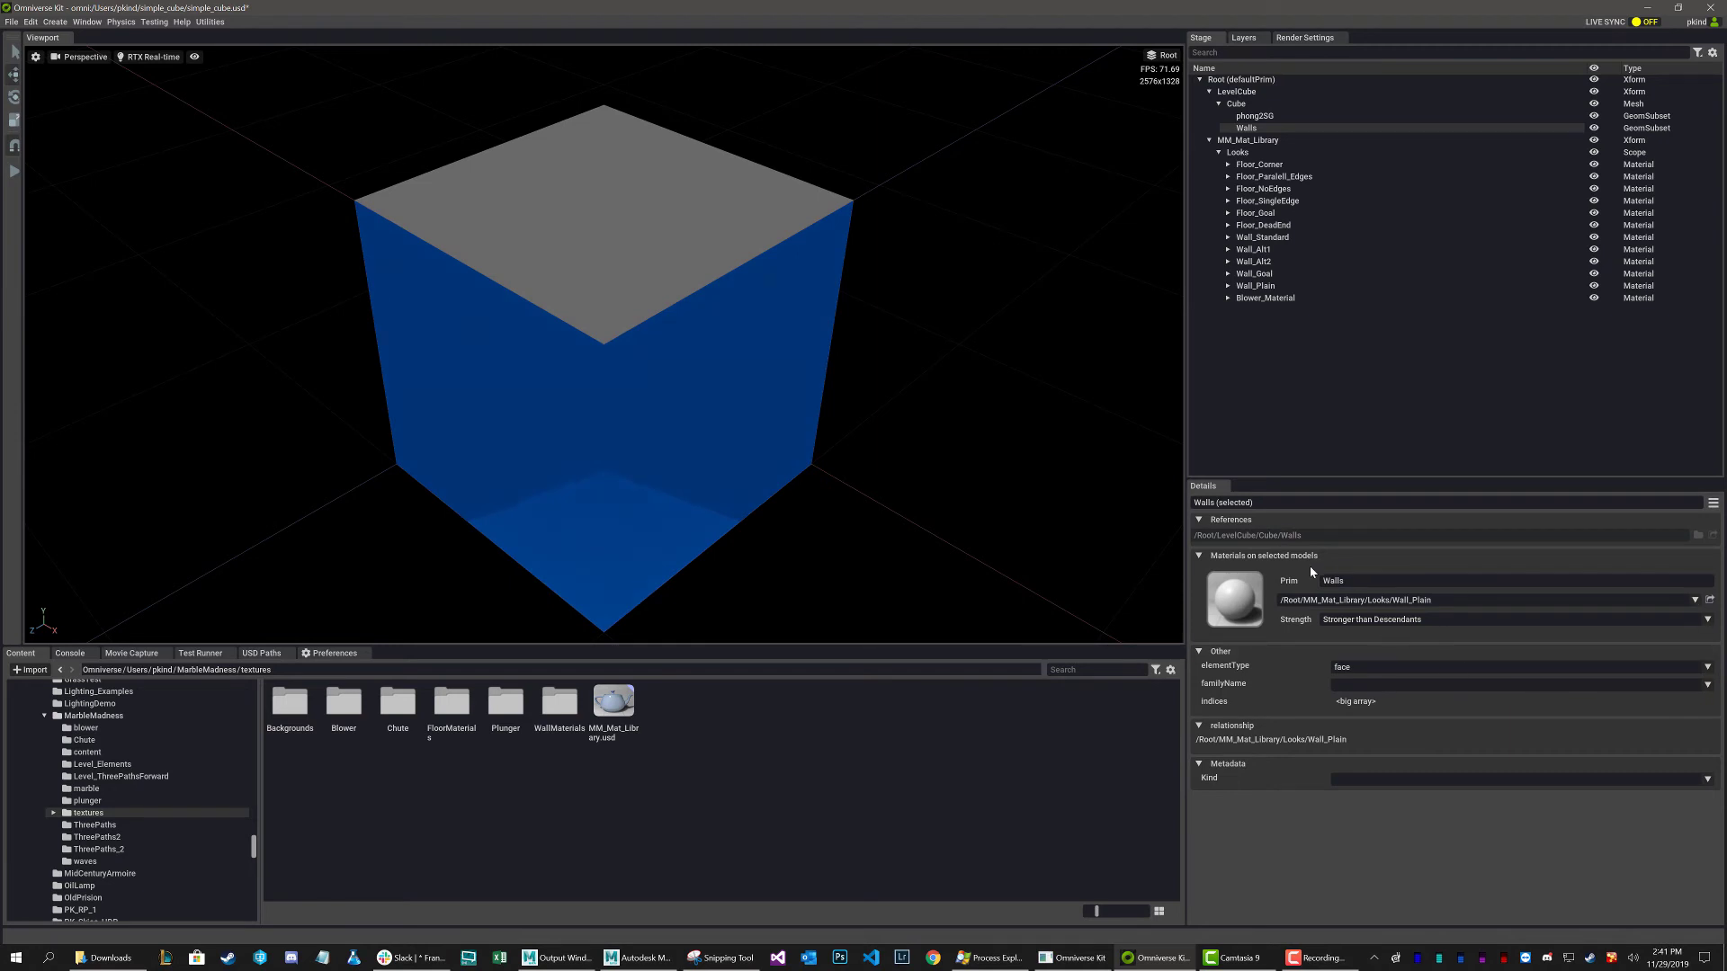
{"action": "left_click", "coordinate": [1370, 601]}
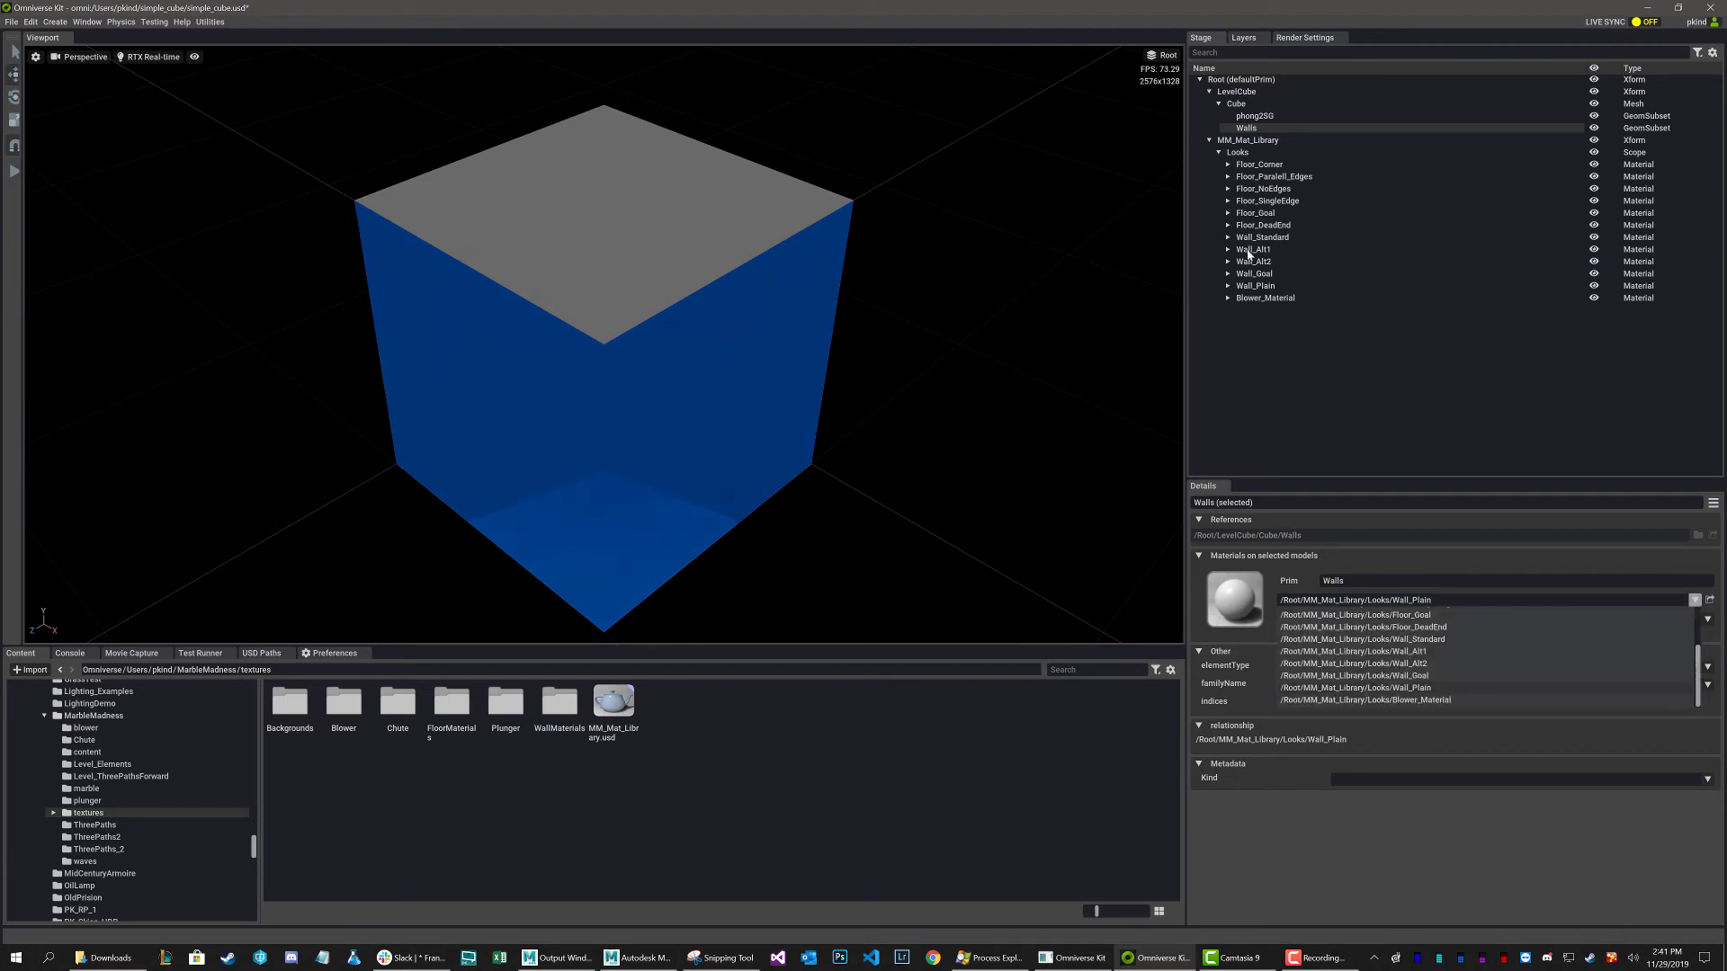
{"action": "left_click", "coordinate": [1280, 393]}
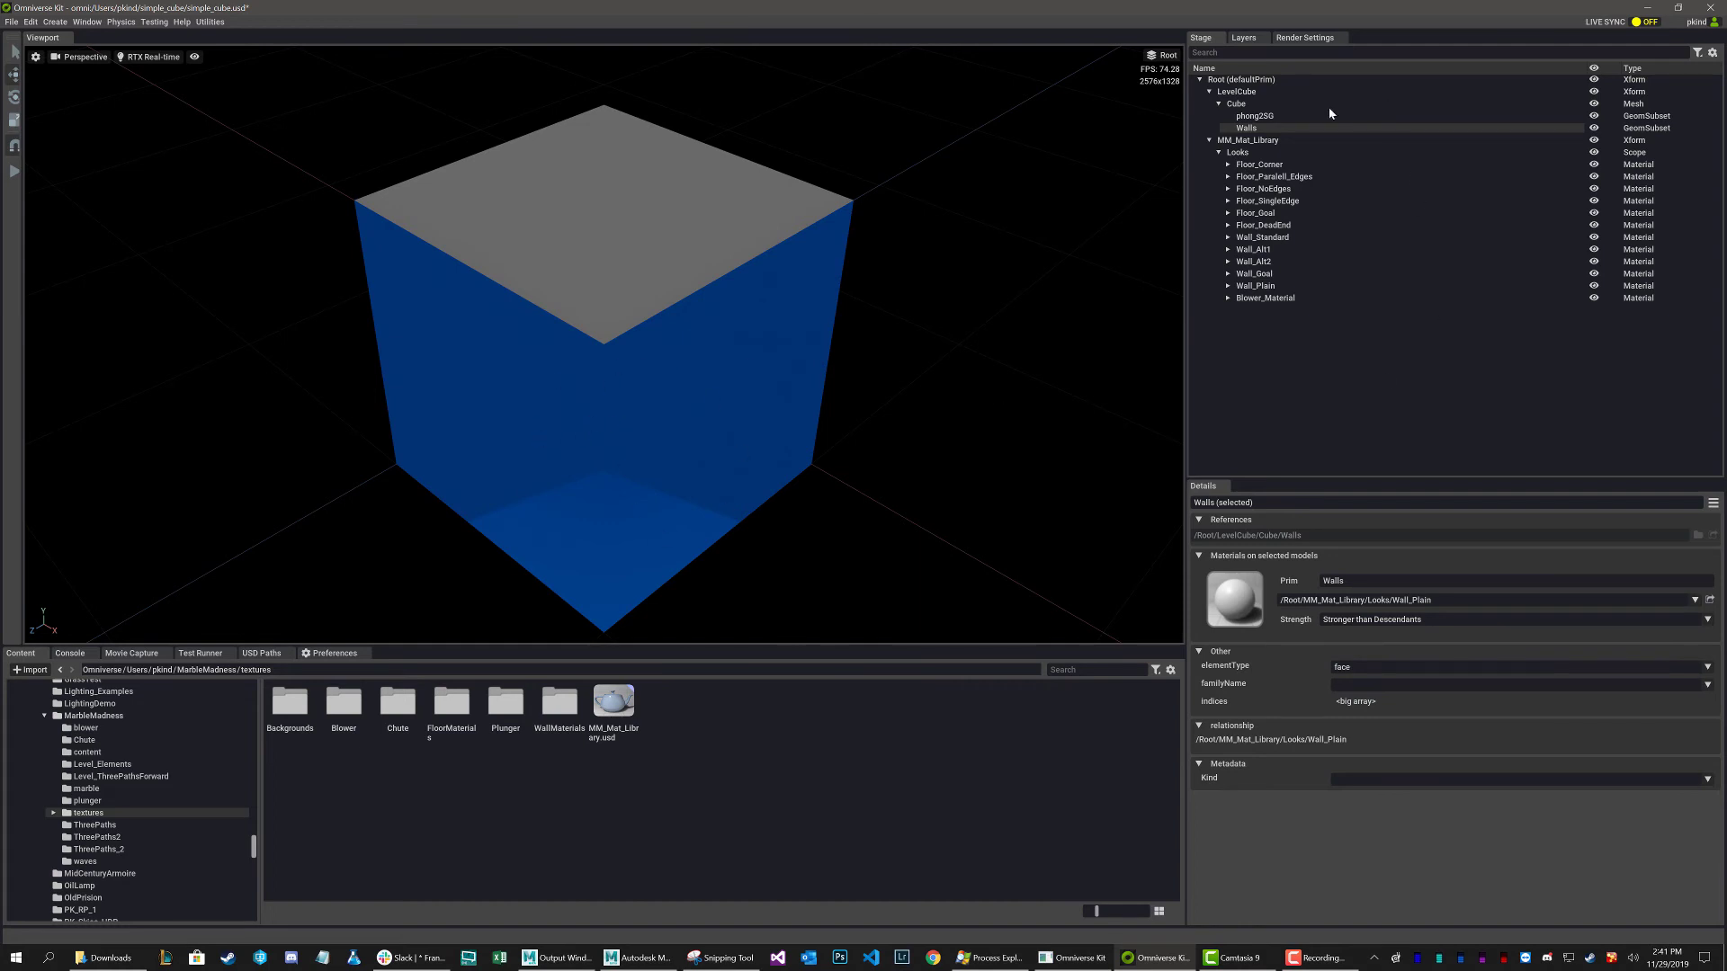
Rename the phong2SG subset to Top
{"action": "double_click", "coordinate": [1263, 116]}
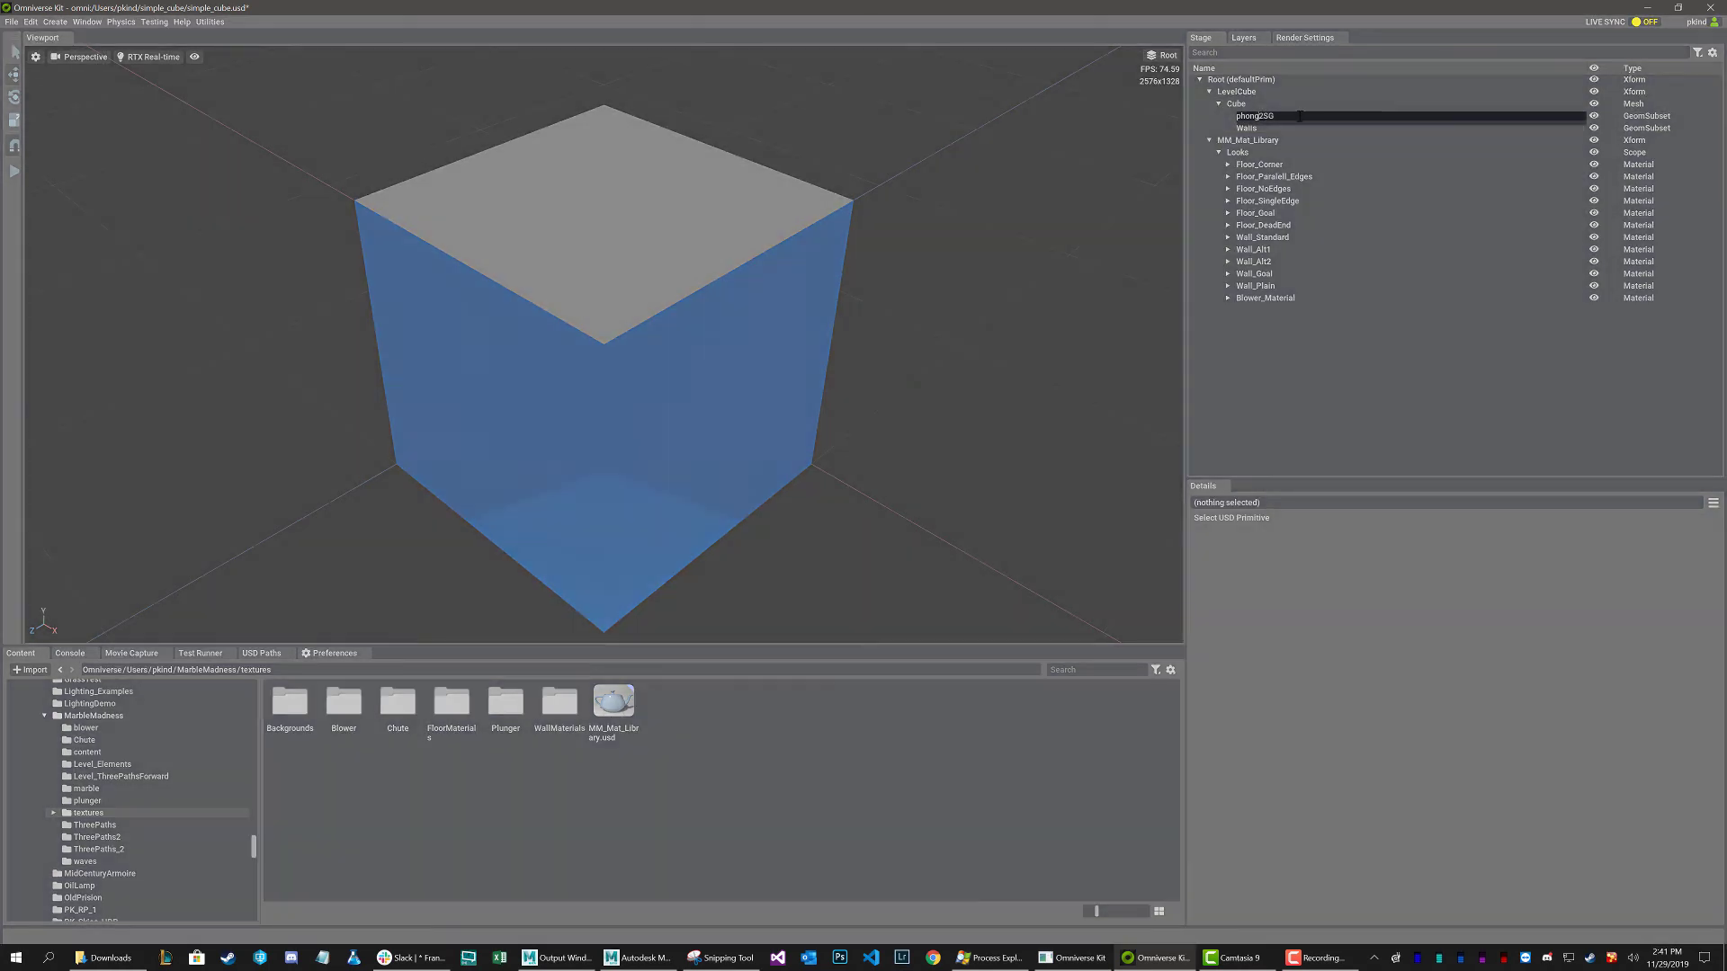
{"action": "key", "text": "BackSpace"}
{"action": "key", "text": "BackSpace"}
{"action": "key", "text": "BackSpace"}
{"action": "key", "text": "BackSpace"}
{"action": "key", "text": "BackSpace"}
{"action": "key", "text": "BackSpace"}
{"action": "type", "text": "Top"}
{"action": "key", "text": "Return"}
Bind Floor_Paralell_Edges to the Top subset
{"action": "left_click", "coordinate": [1248, 129]}
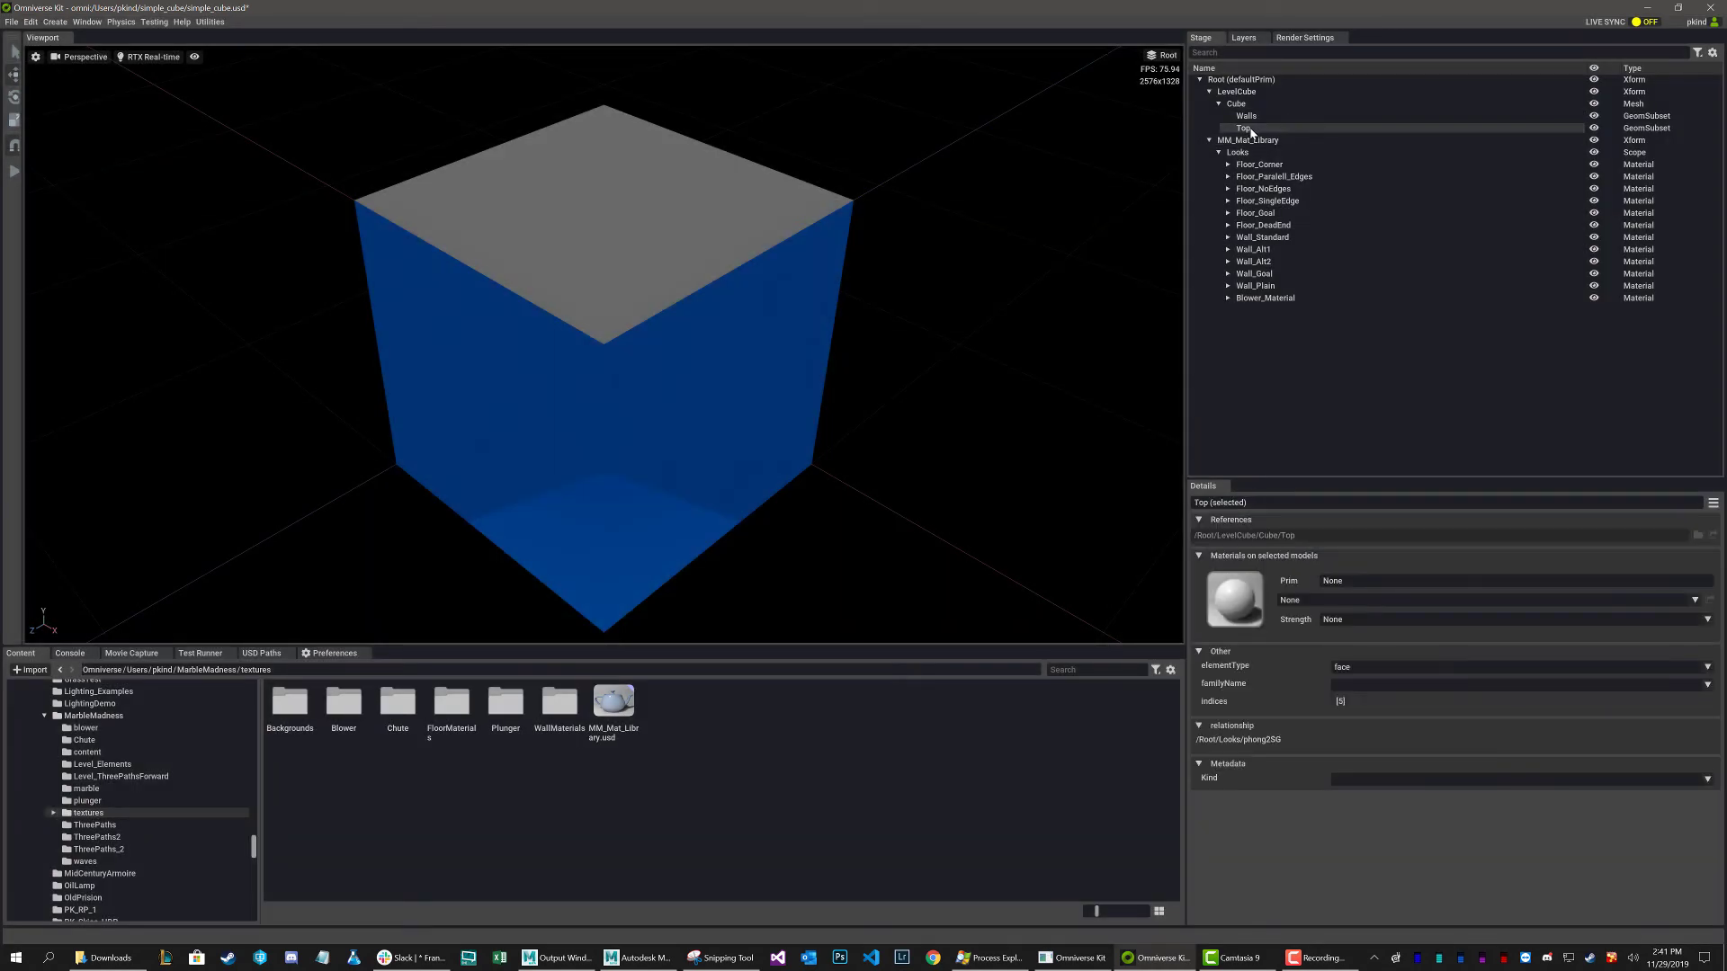
{"action": "left_click", "coordinate": [1298, 601]}
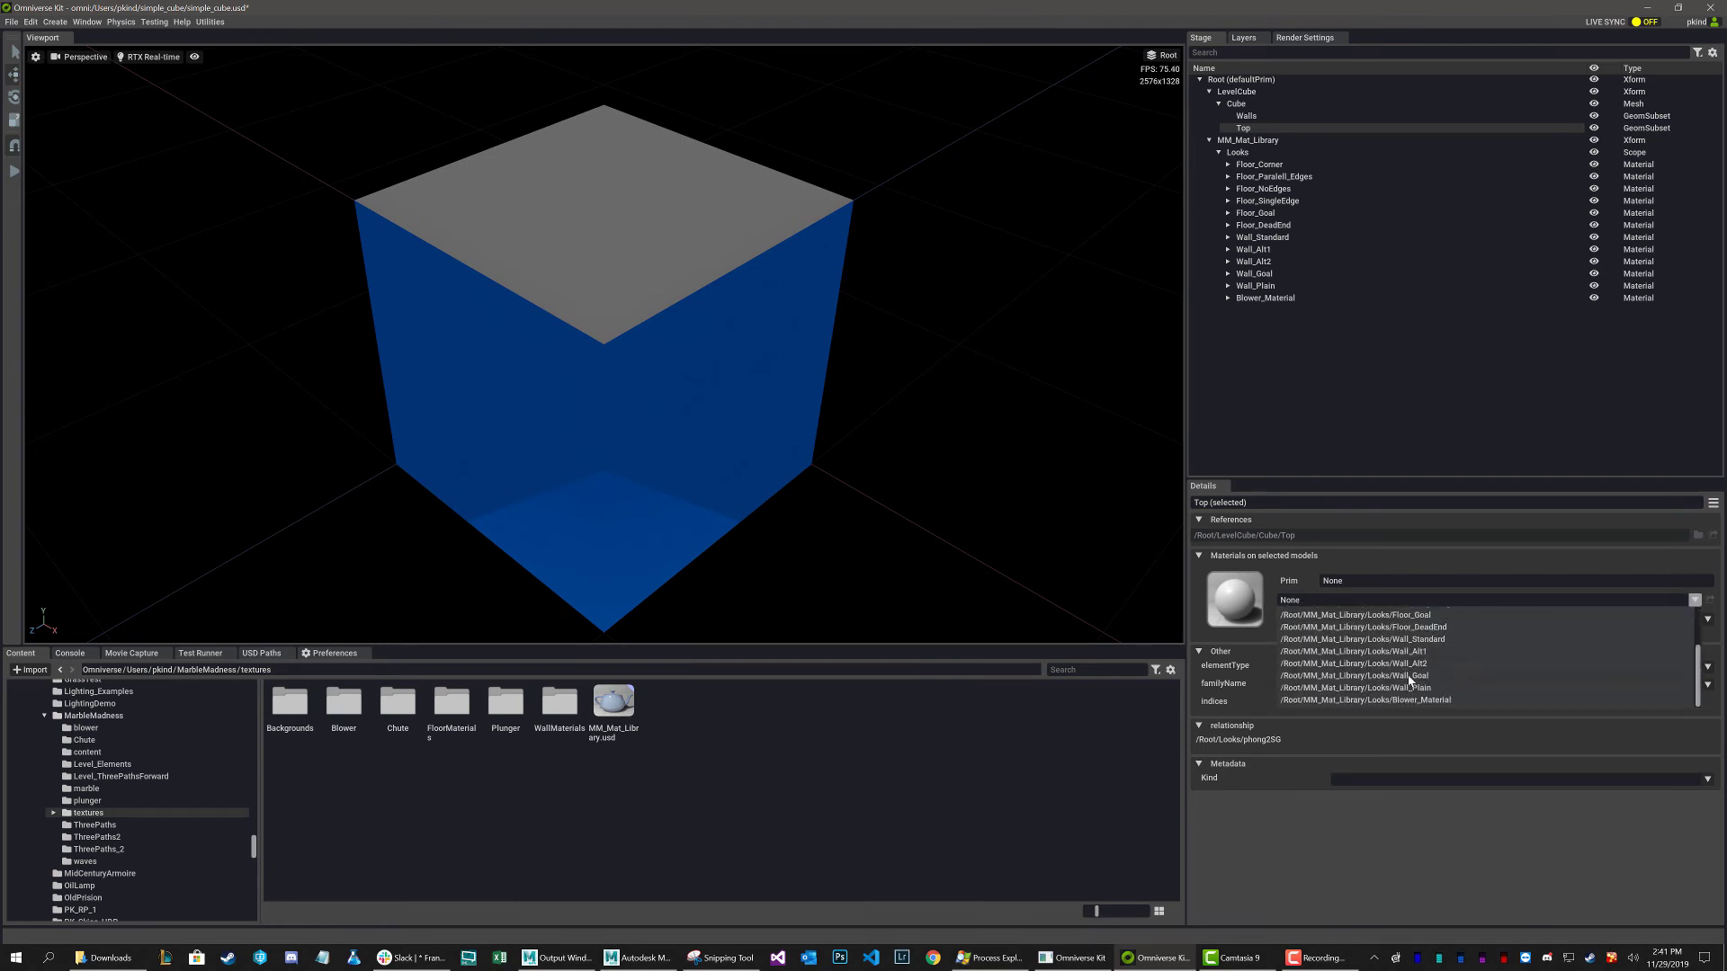
{"action": "scroll", "coordinate": [1411, 682], "scroll_direction": "down", "scroll_amount": 1}
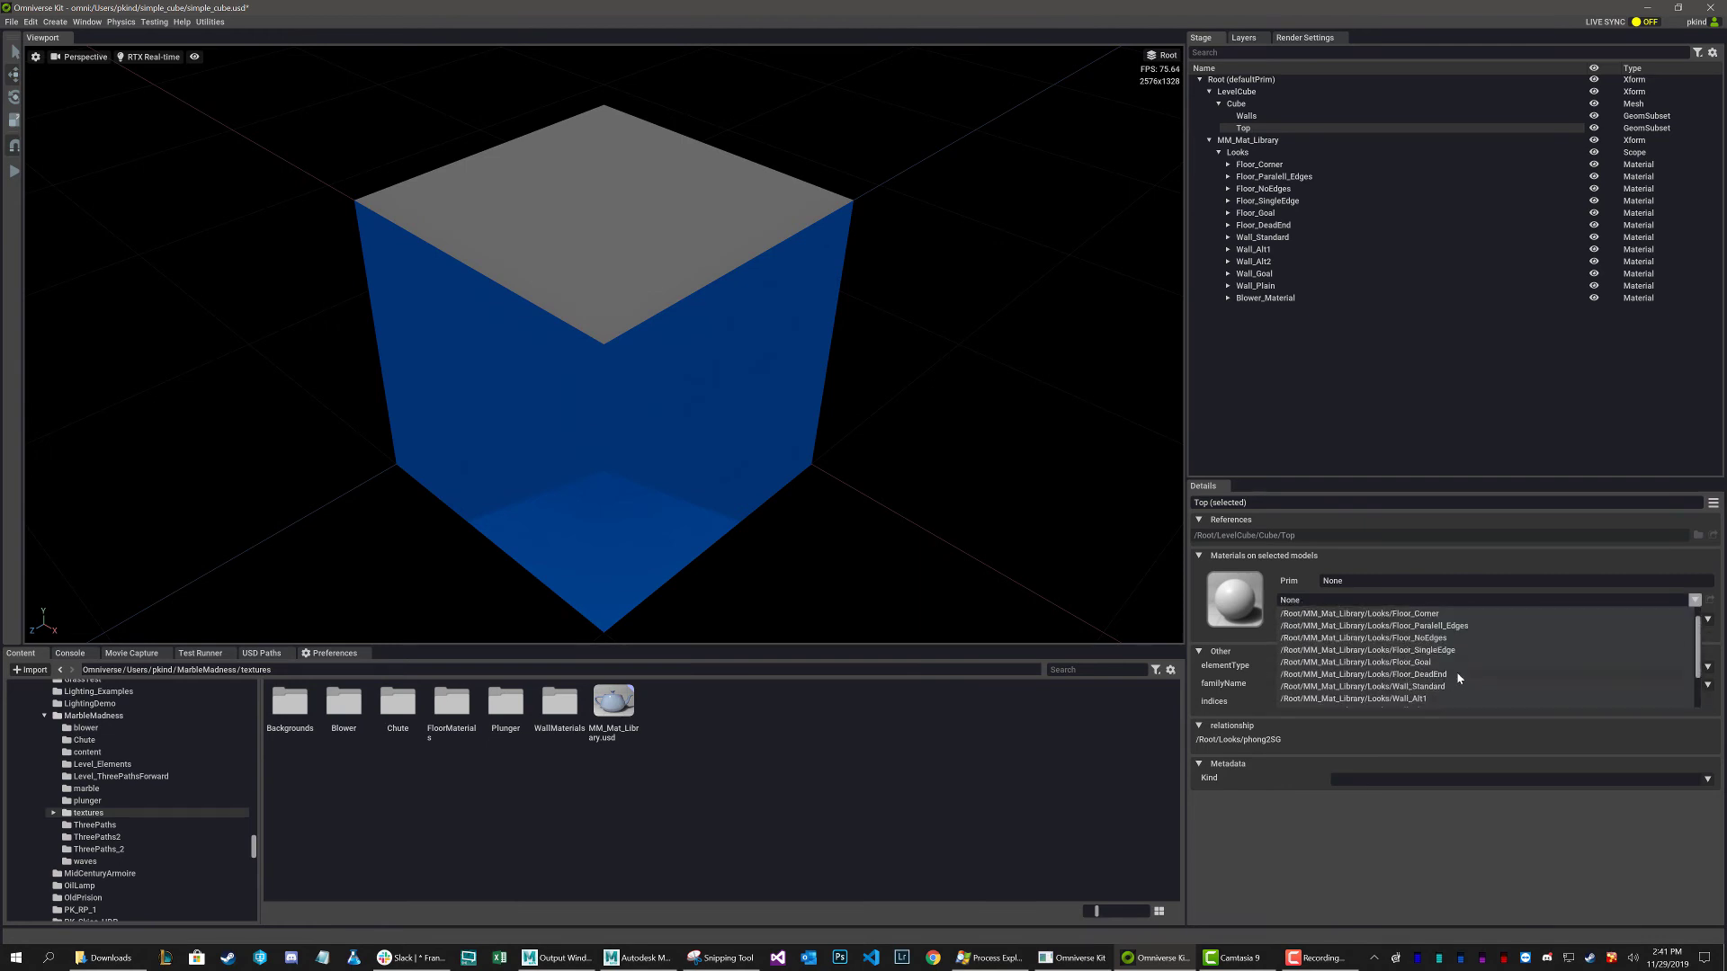
{"action": "left_click", "coordinate": [1426, 627]}
{"action": "left_click_drag", "start_coordinate": [776, 504], "coordinate": [616, 266], "text": "alt"}
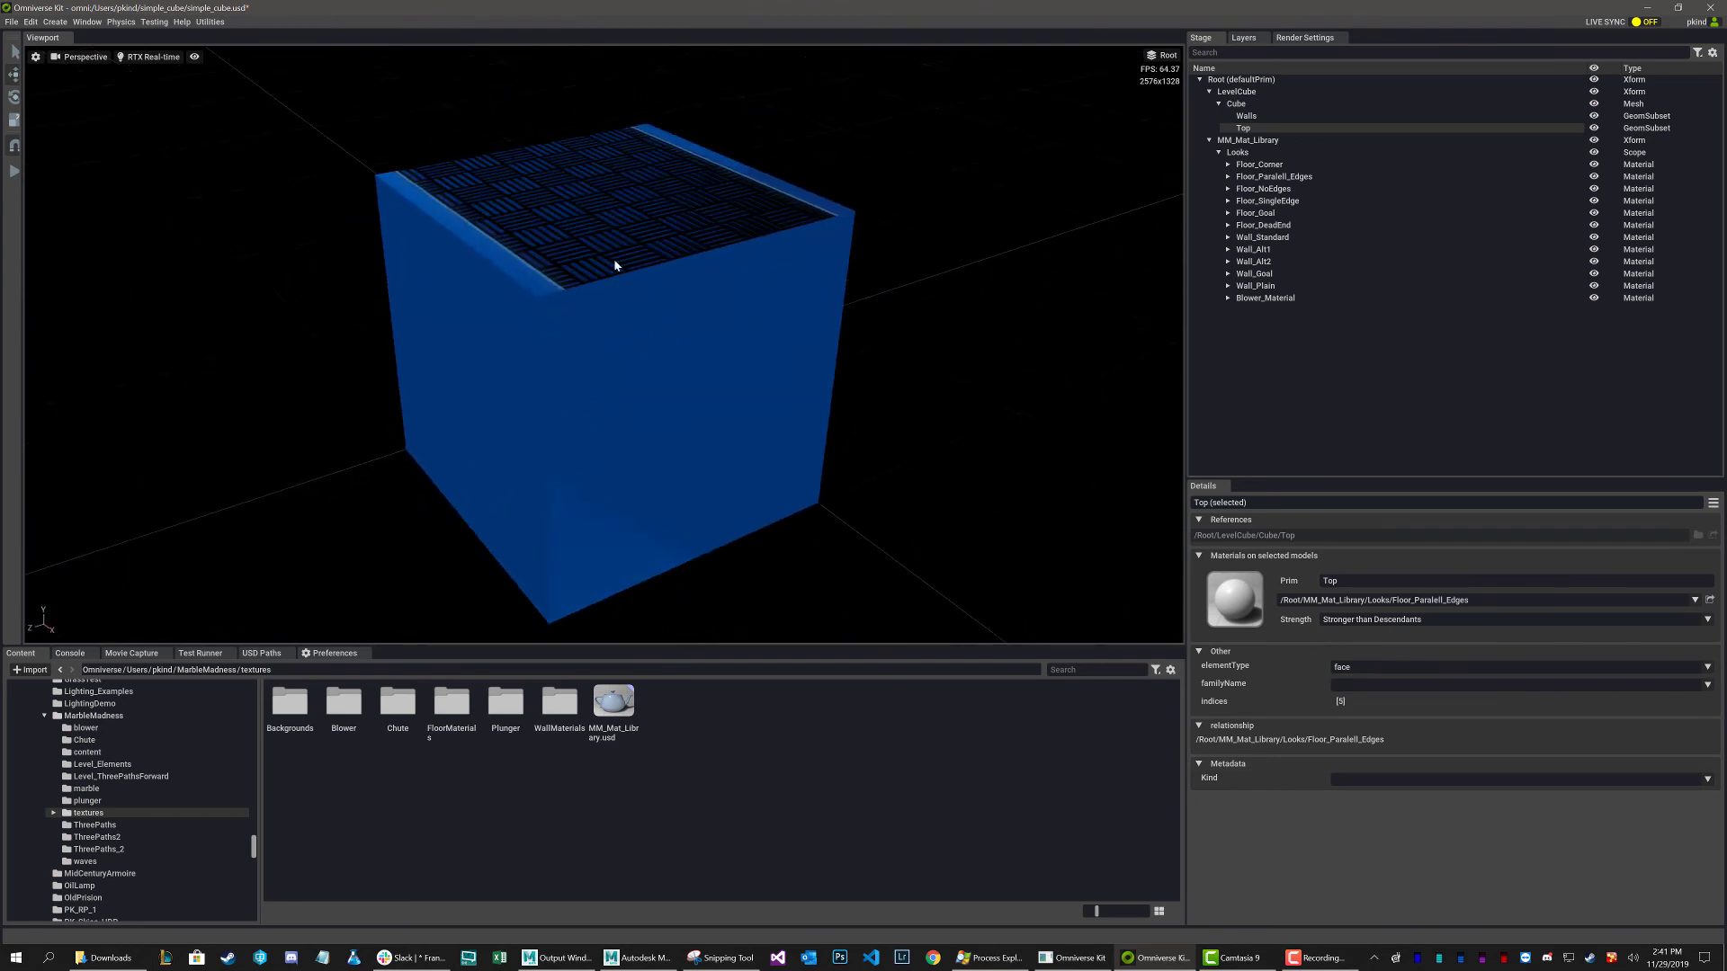
{"action": "left_click", "coordinate": [1242, 153]}
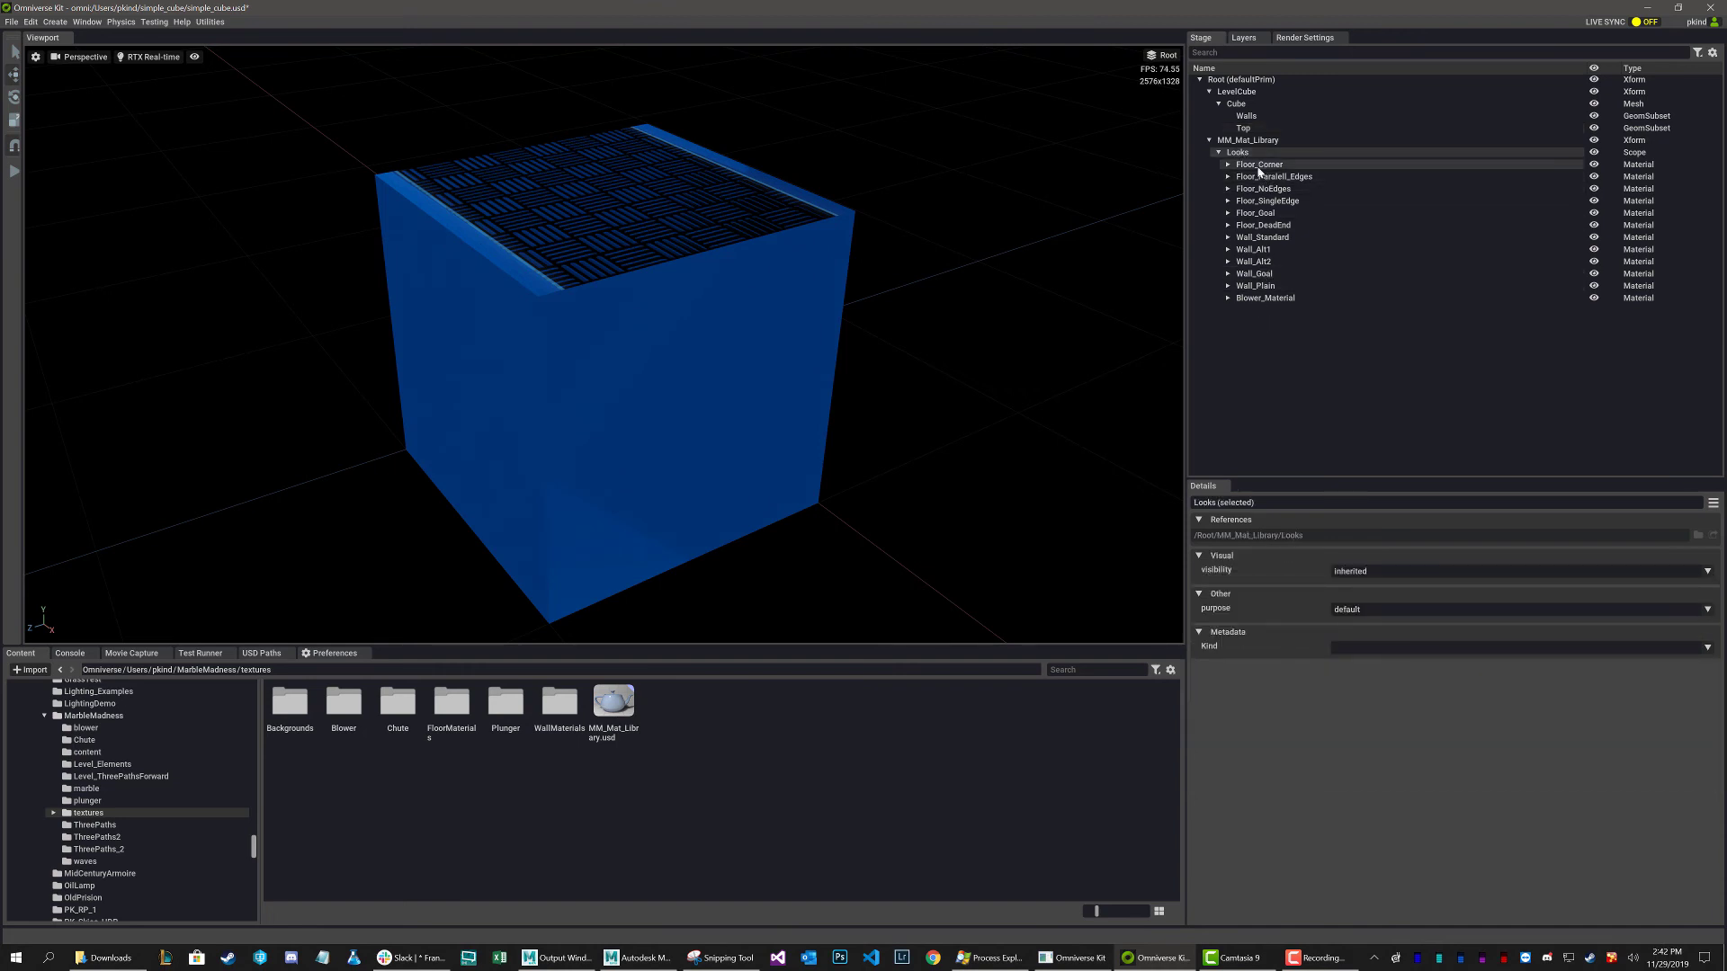